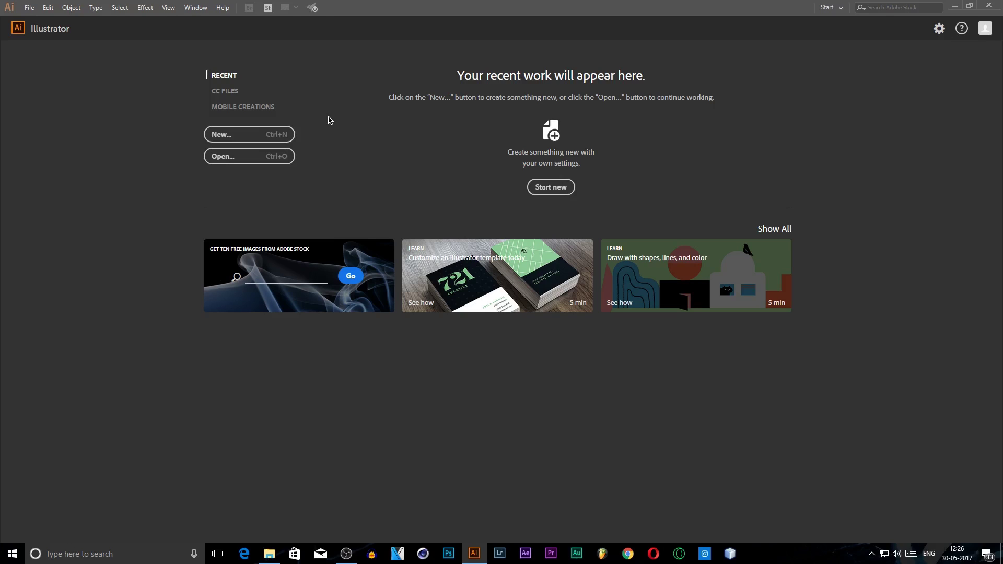
Step: Start a new document from the Web-Large 1920×1080 px RGB preset
left_click(256, 140)
left_click(29, 7)
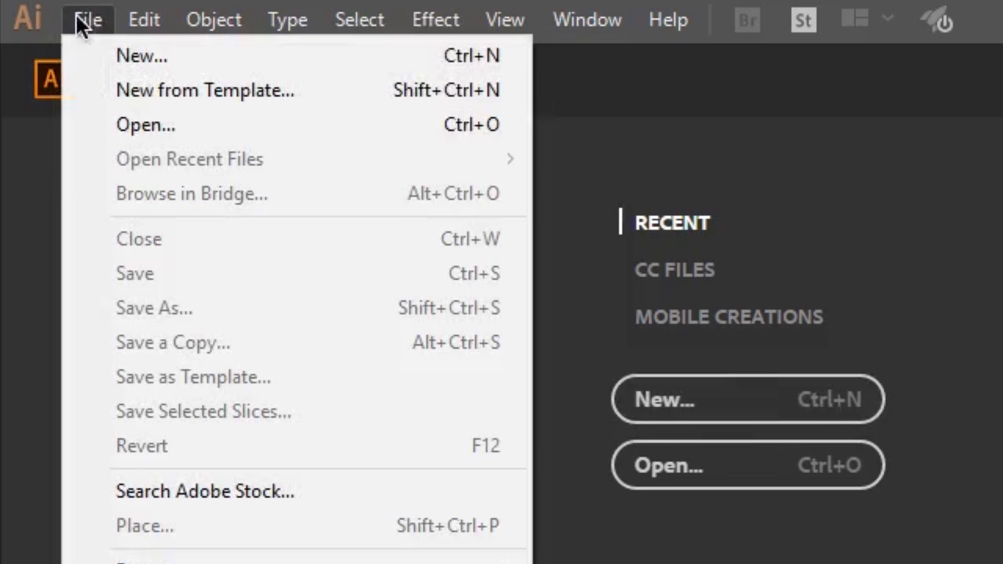
left_click(51, 20)
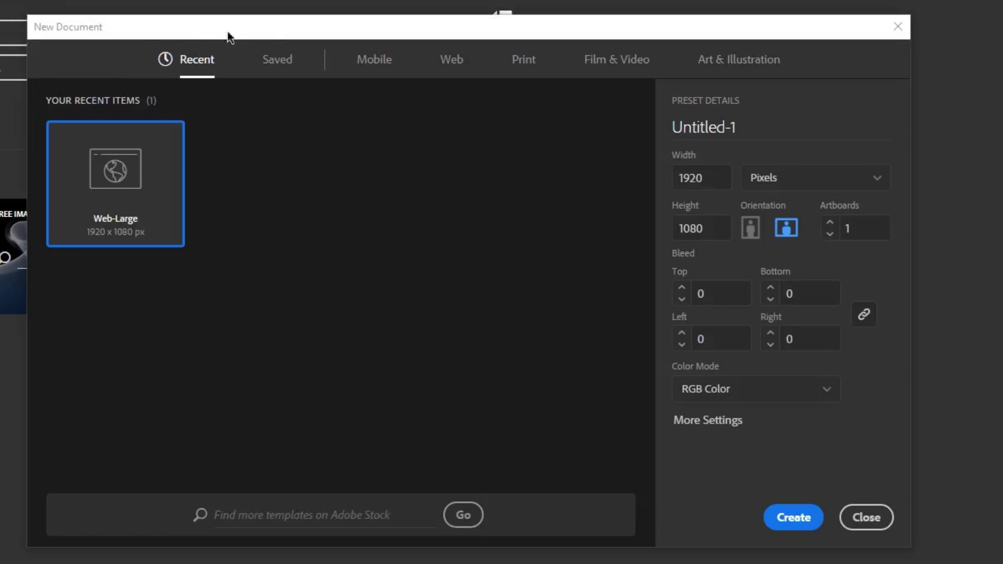
left_click(462, 67)
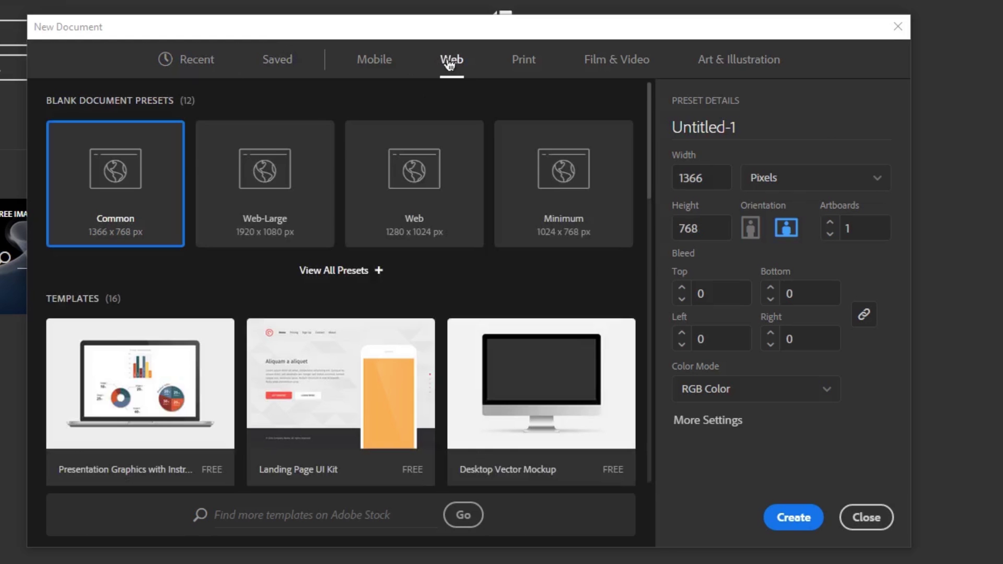
left_click(283, 184)
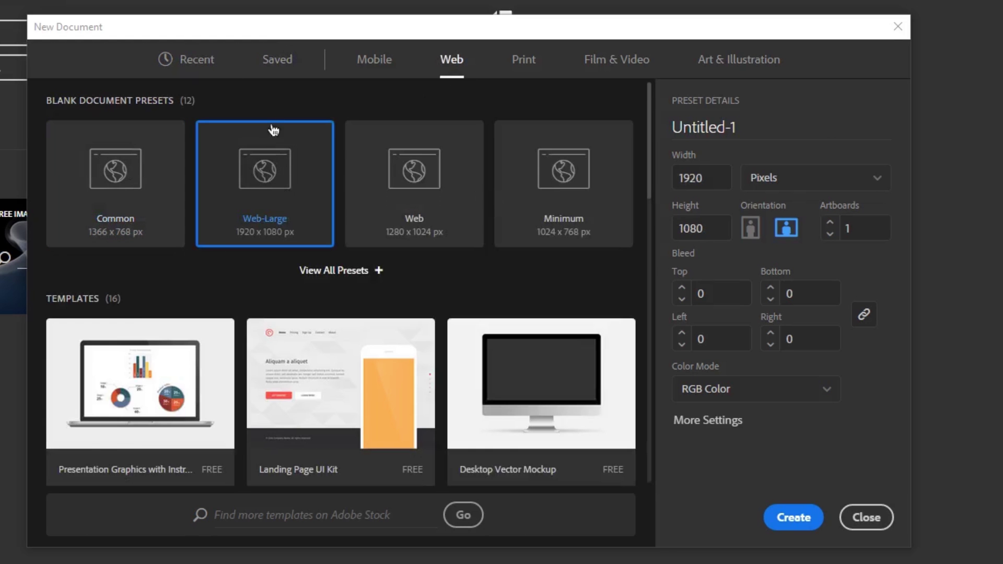
left_click(187, 62)
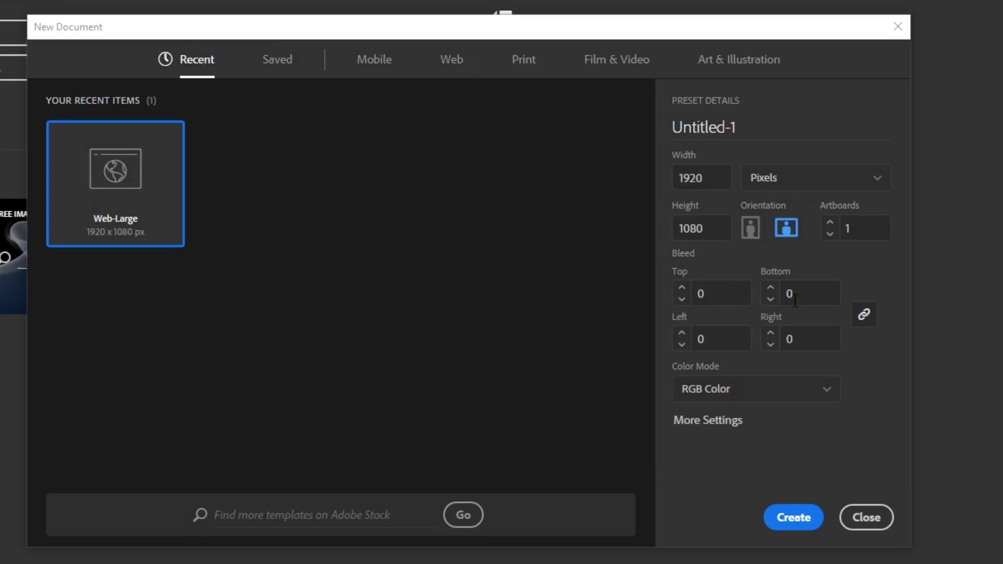
Step: Rename the document from Untitled-1 to 'Signature' in Preset Details
left_click(764, 126)
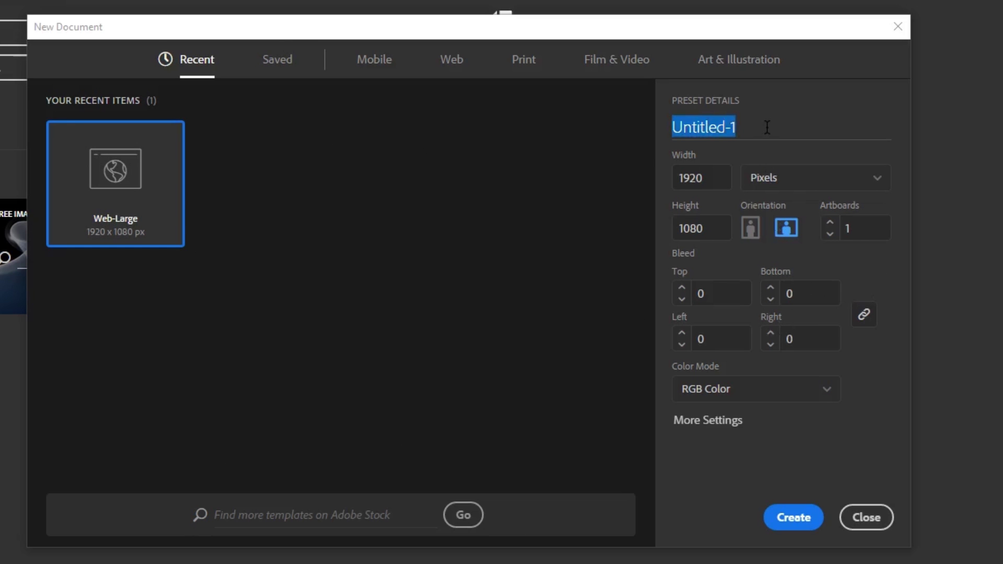
key("BackSpace")
type("Signature")
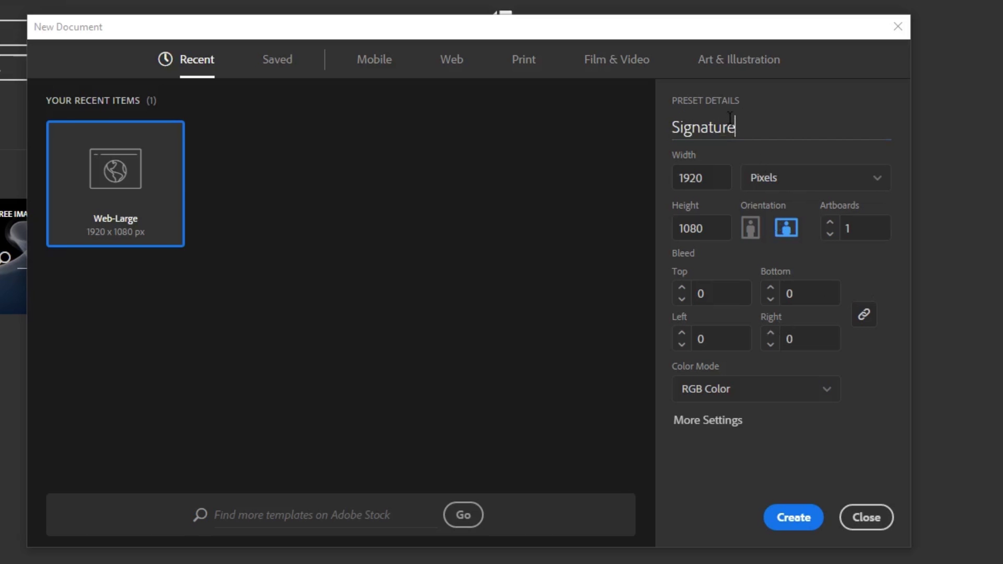
left_click_drag(736, 128, 730, 133)
left_click(758, 127)
Step: Create the Signature document and draw a long, thin black-filled ellipse near the artboard top
left_click(799, 520)
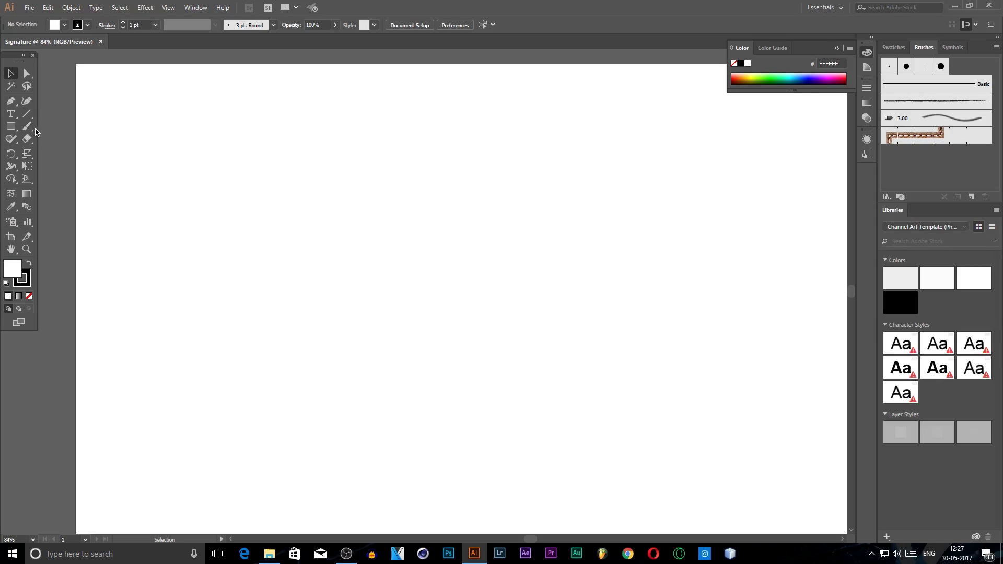
key("m")
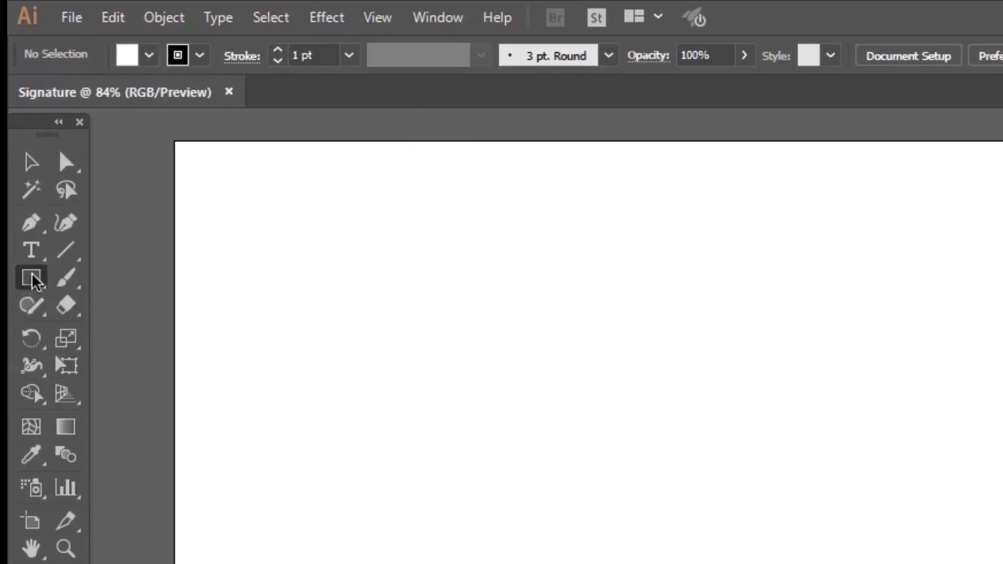
left_click(37, 281)
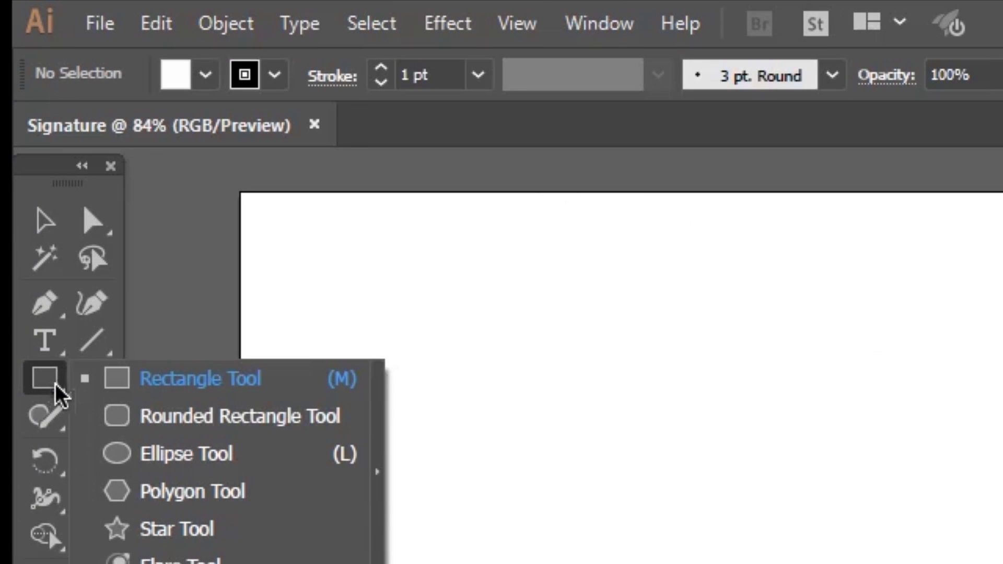
left_click(233, 460)
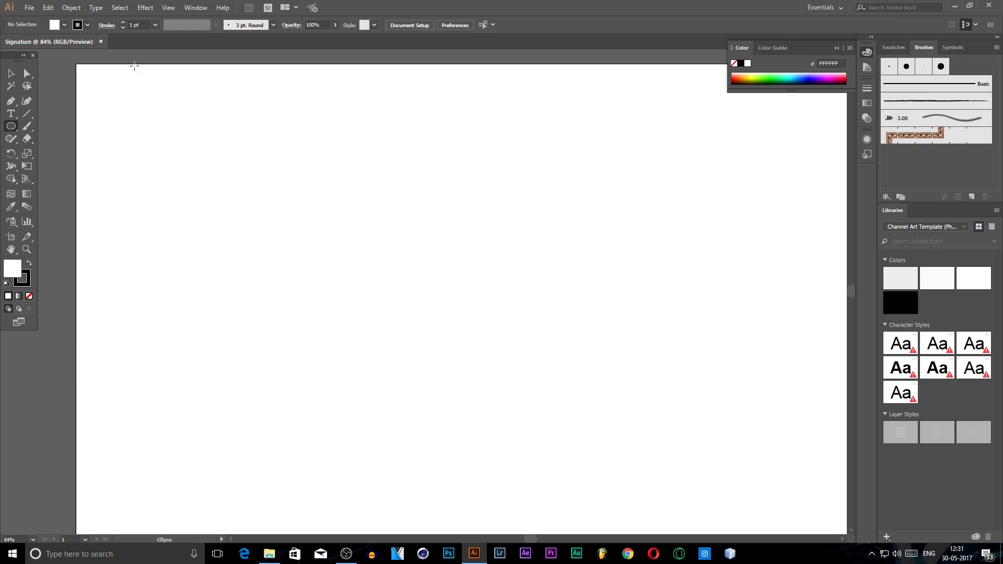
left_click(64, 25)
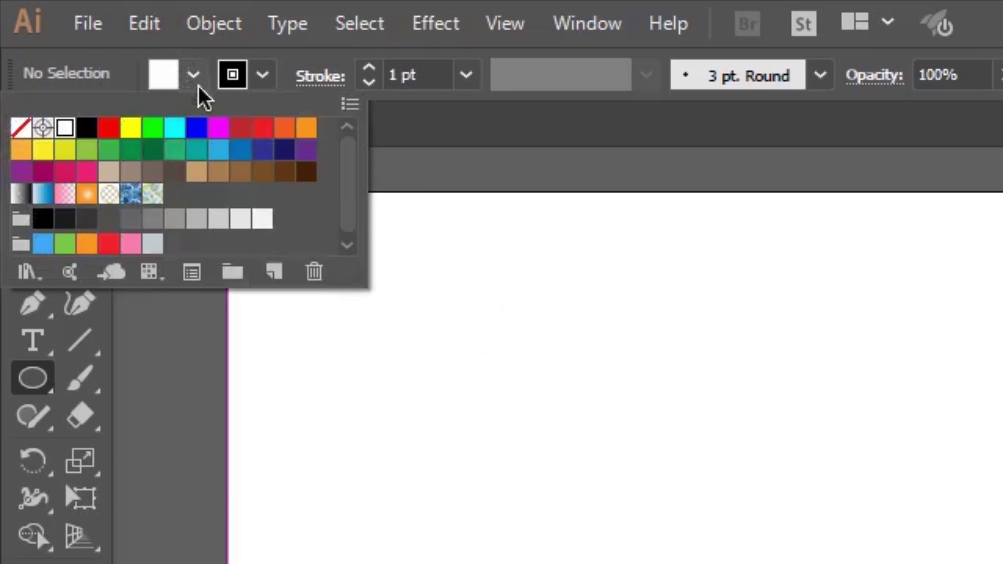
left_click(87, 128)
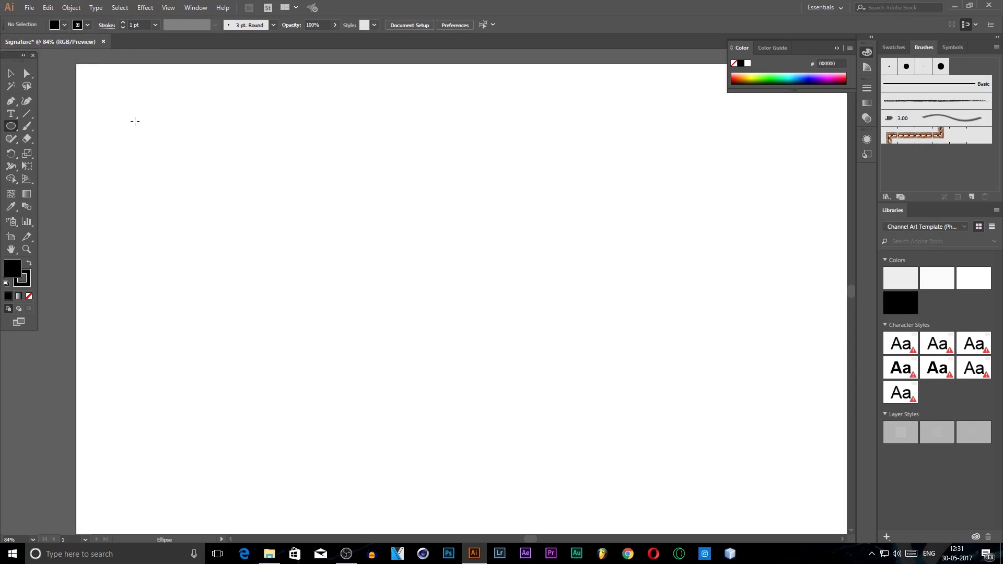
left_click_drag(141, 128, 622, 141)
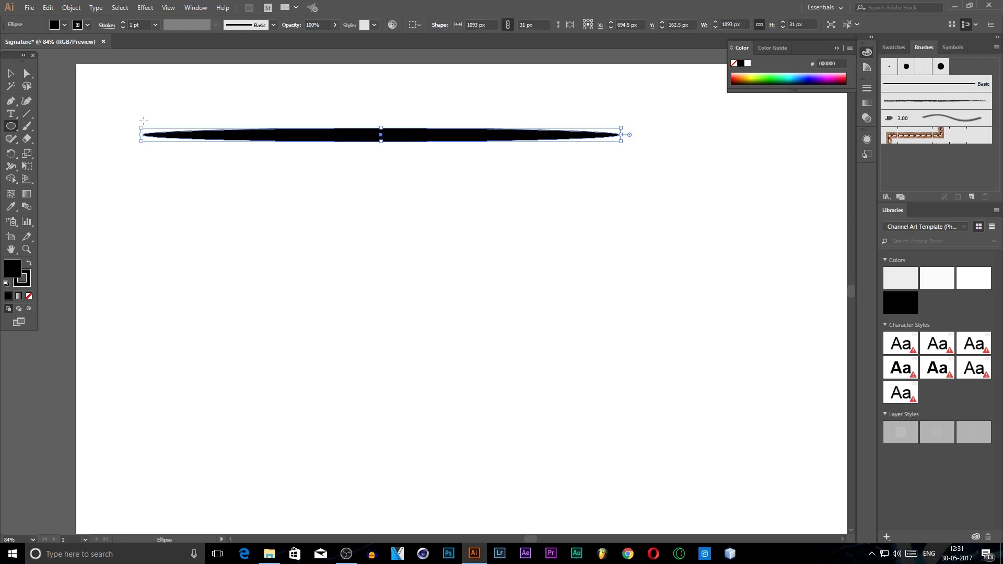
Step: Save the ellipse as a new art brush and delete the source ellipse
left_click(11, 76)
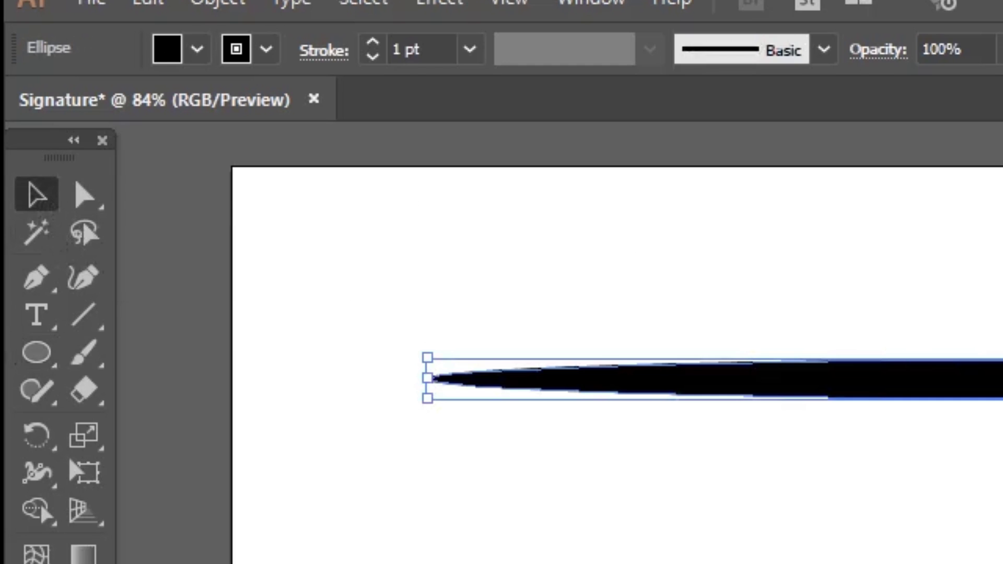
mouse_move(379, 129)
left_mouse_down()
mouse_move(711, 99)
mouse_move(873, 99)
mouse_move(976, 125)
left_mouse_up()
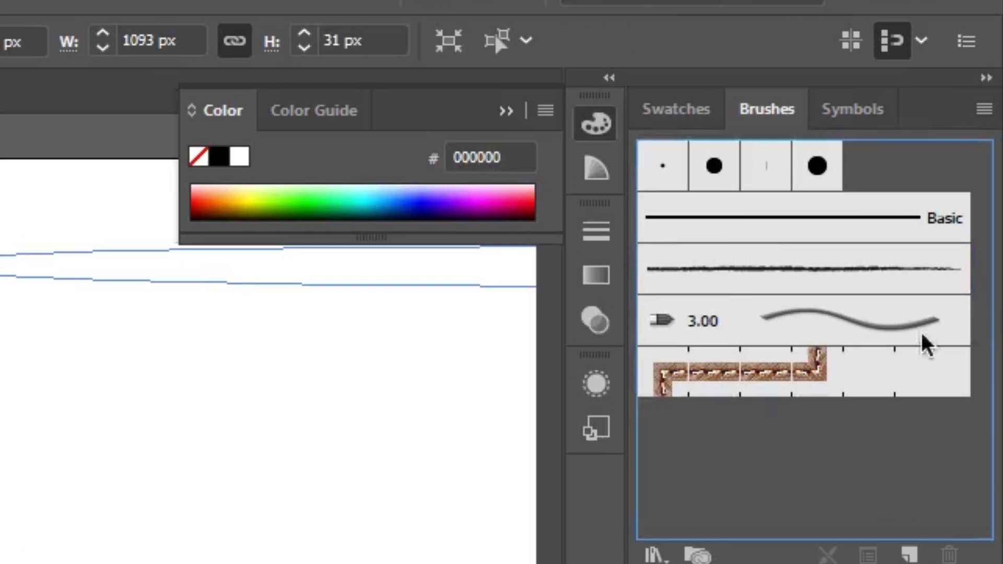
left_click_drag(926, 344, 926, 345)
left_click(447, 285)
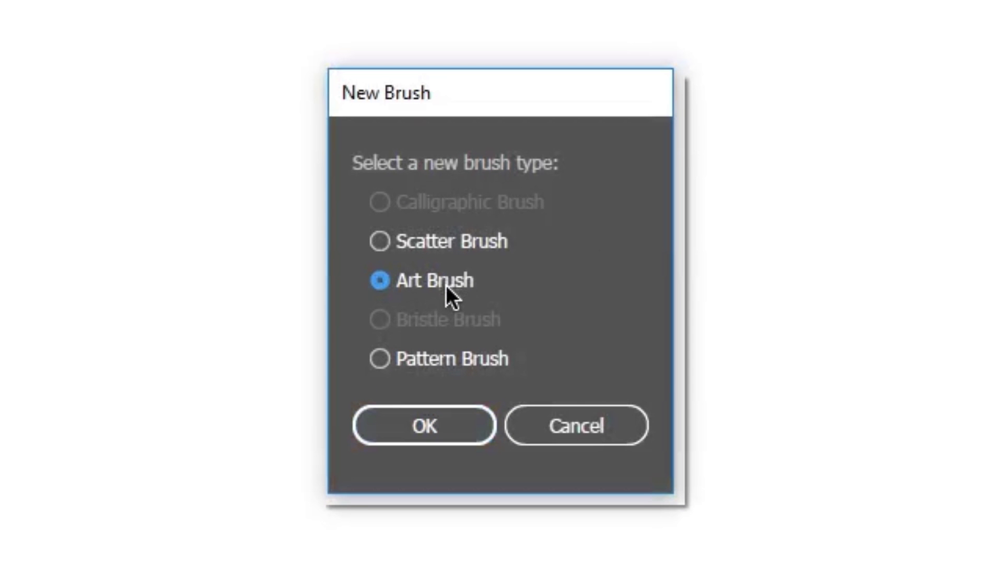
left_click(465, 422)
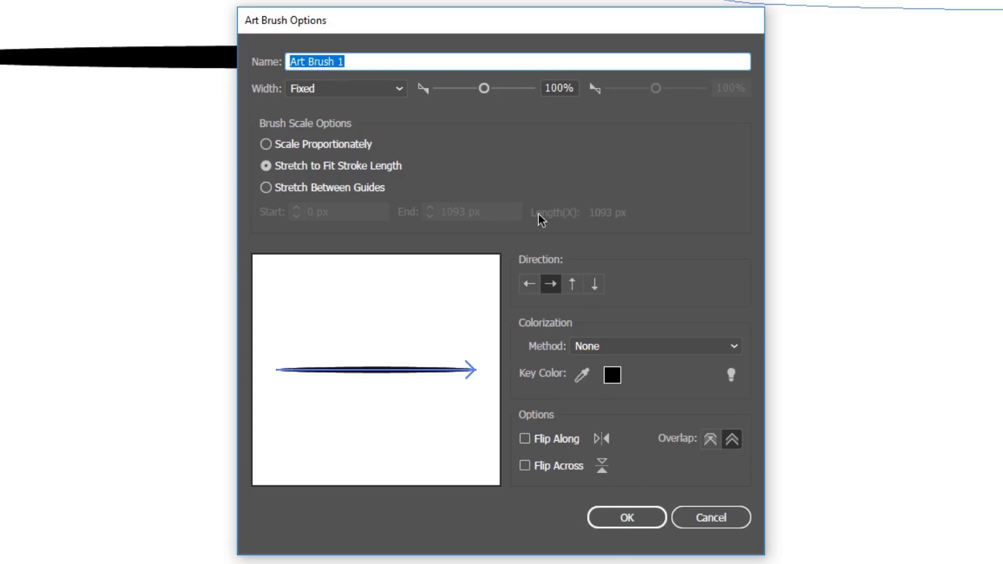
left_click(626, 517)
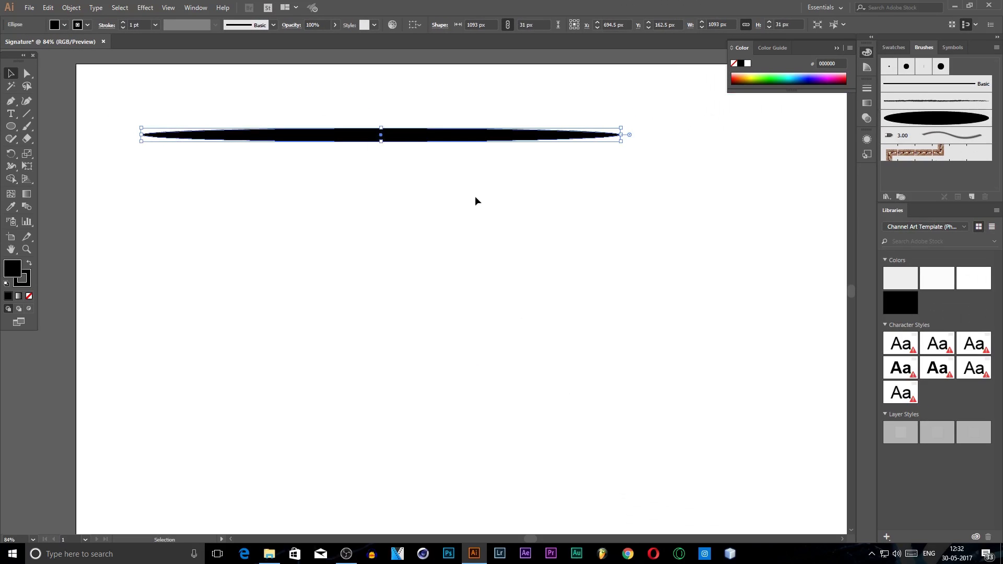
key("Delete")
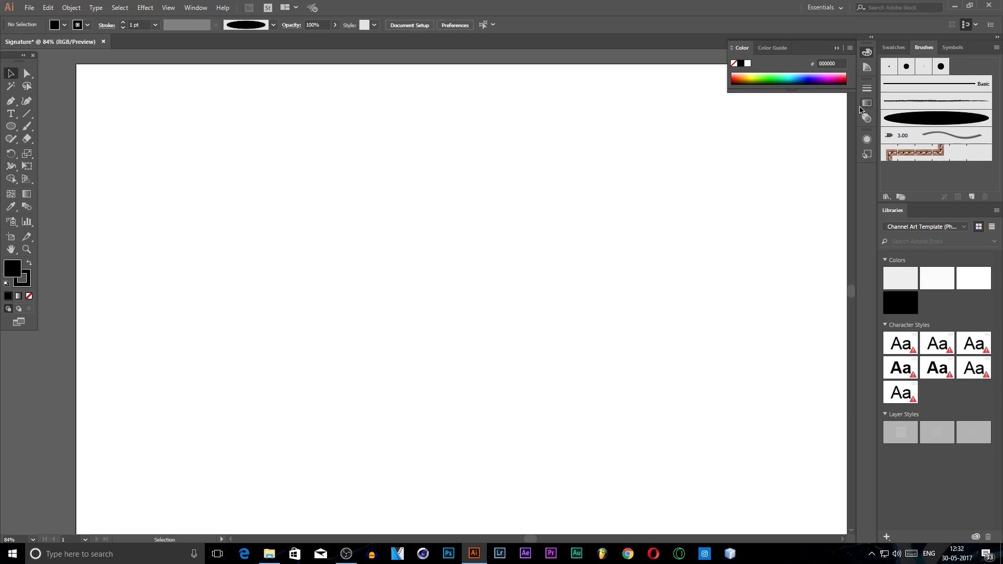
Step: Draw a longer, thinner ellipse, save it as a second art brush, and delete it
key("l")
mouse_move(195, 146)
left_mouse_down()
mouse_move(588, 183)
mouse_move(721, 145)
mouse_move(809, 151)
left_mouse_up()
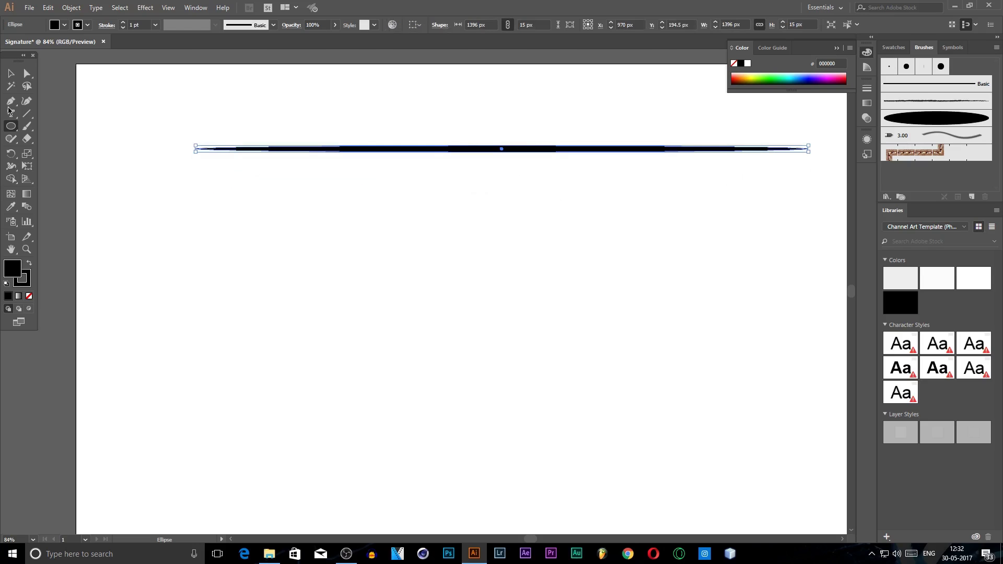
left_click(13, 70)
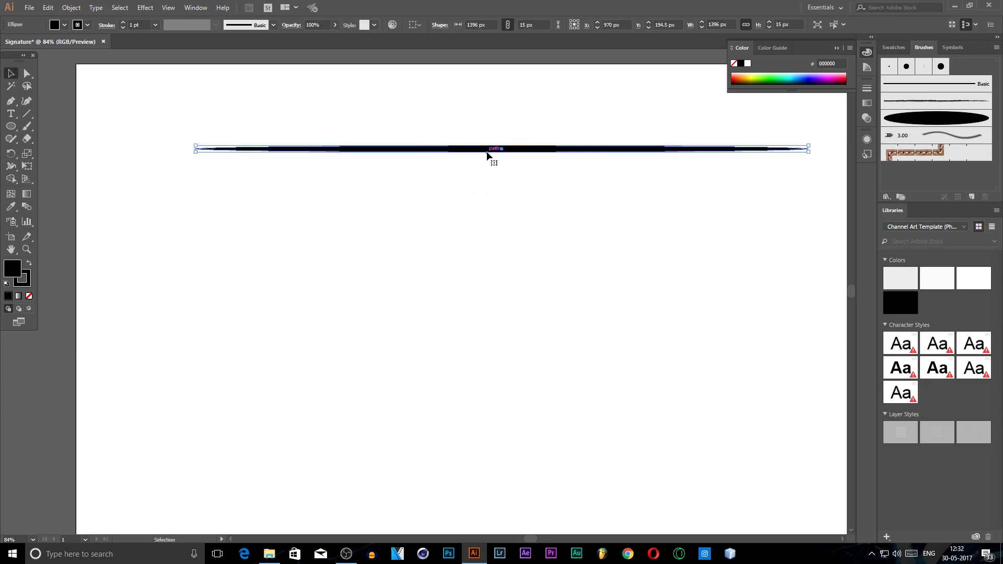
left_click_drag(492, 155, 894, 144)
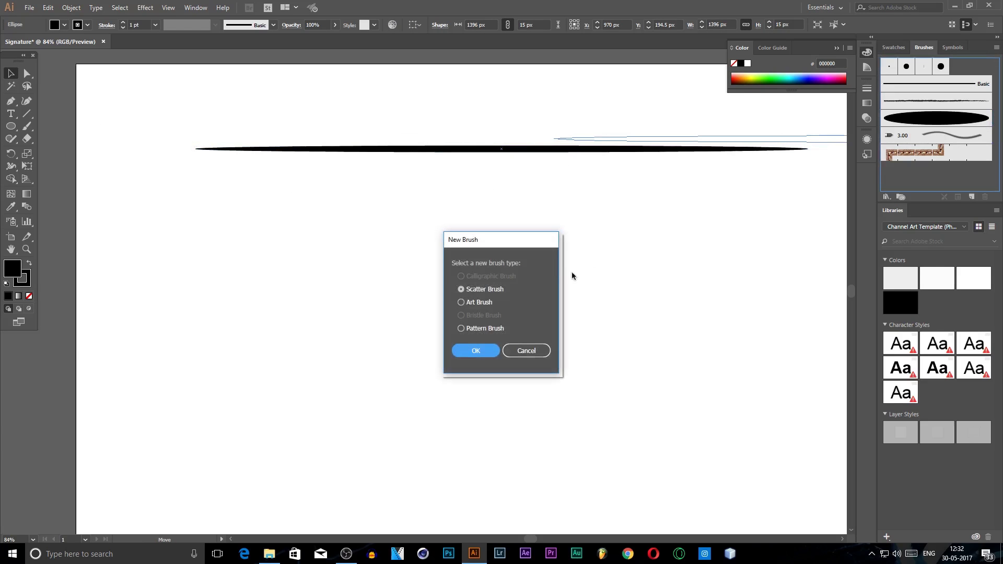
left_click(485, 302)
left_click(480, 350)
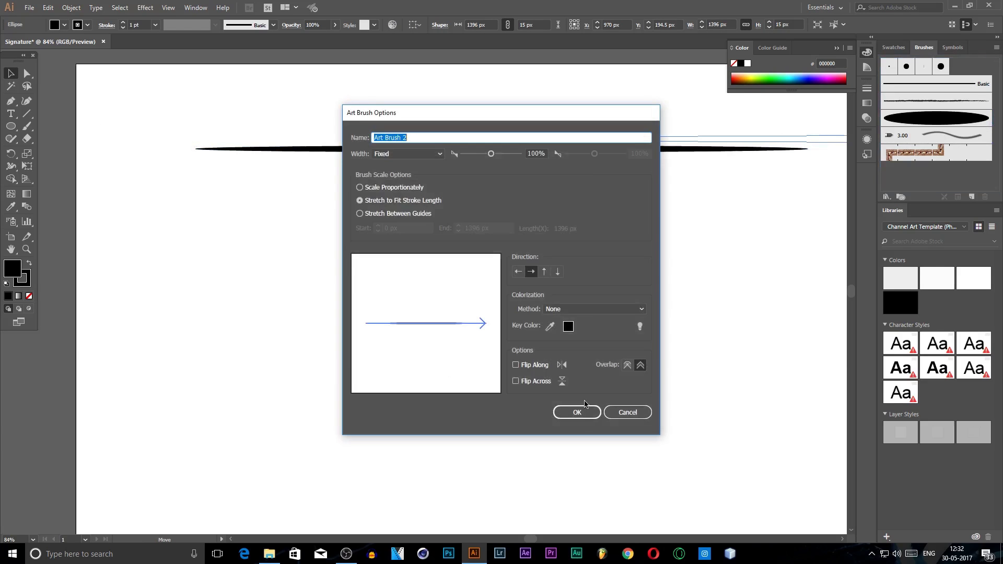
left_click(590, 416)
key("Delete")
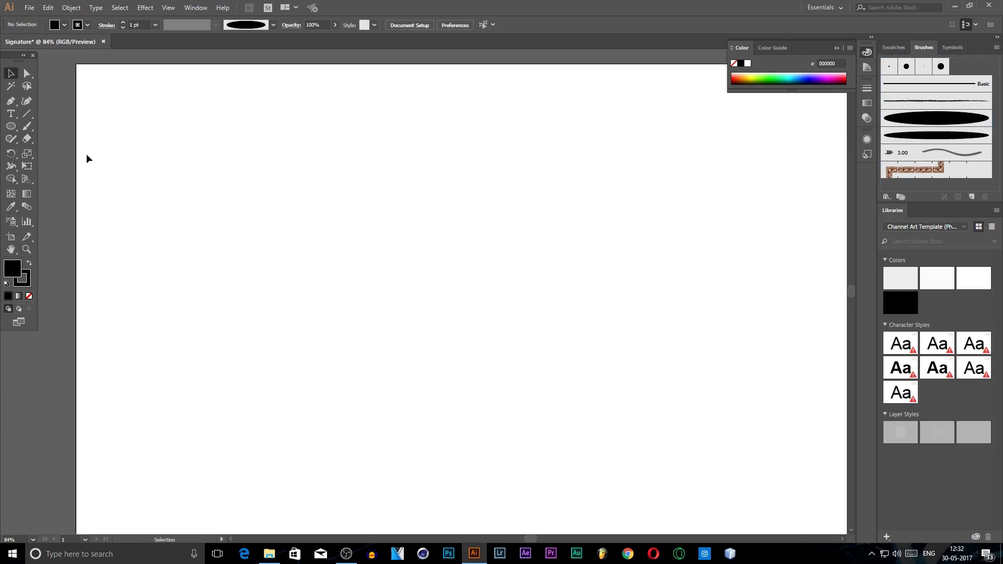
left_click(12, 101)
Step: Draw a closed, pointed spindle shape with four Pen tool points
left_click(201, 234)
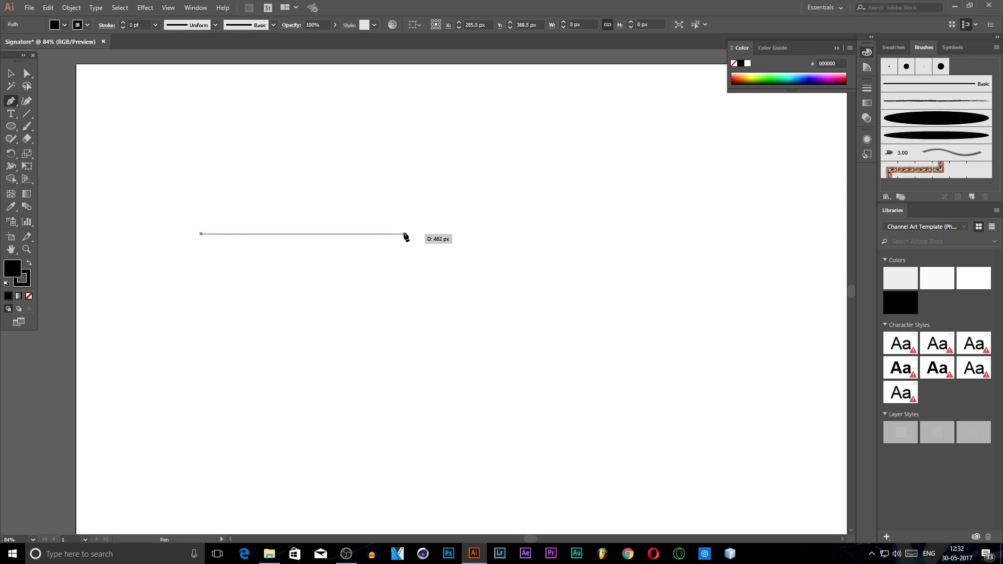
left_click(405, 223)
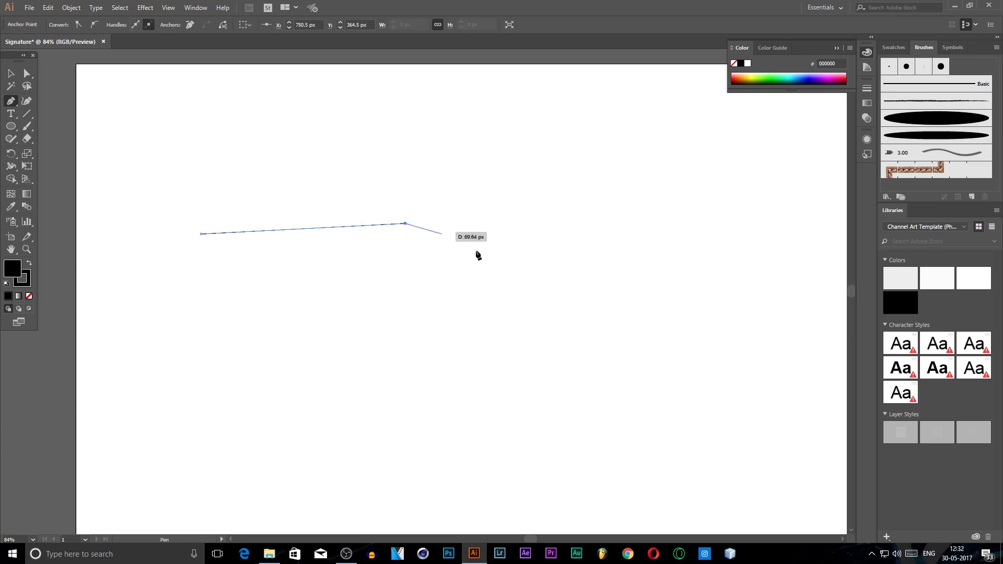
left_click(570, 234)
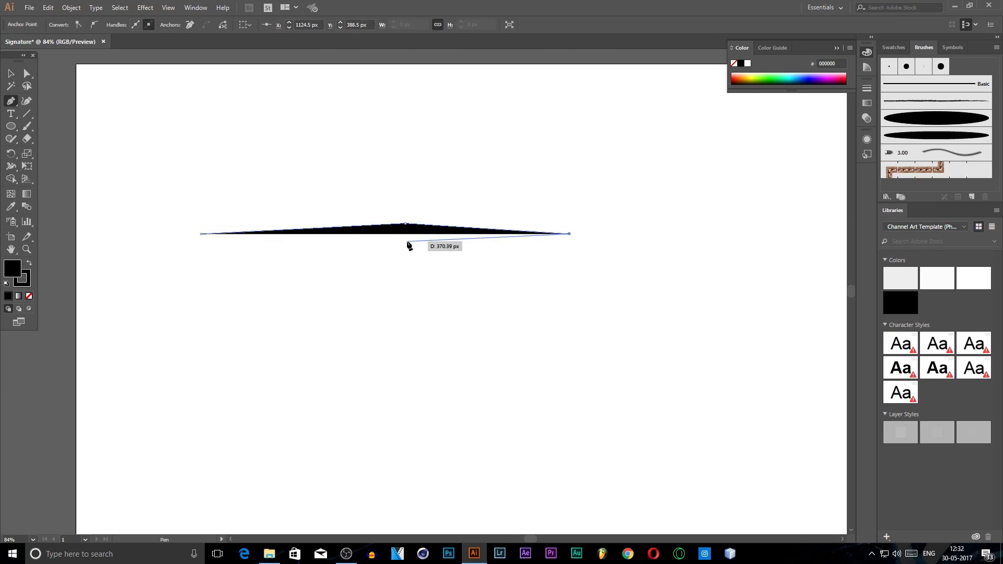
left_click(405, 240)
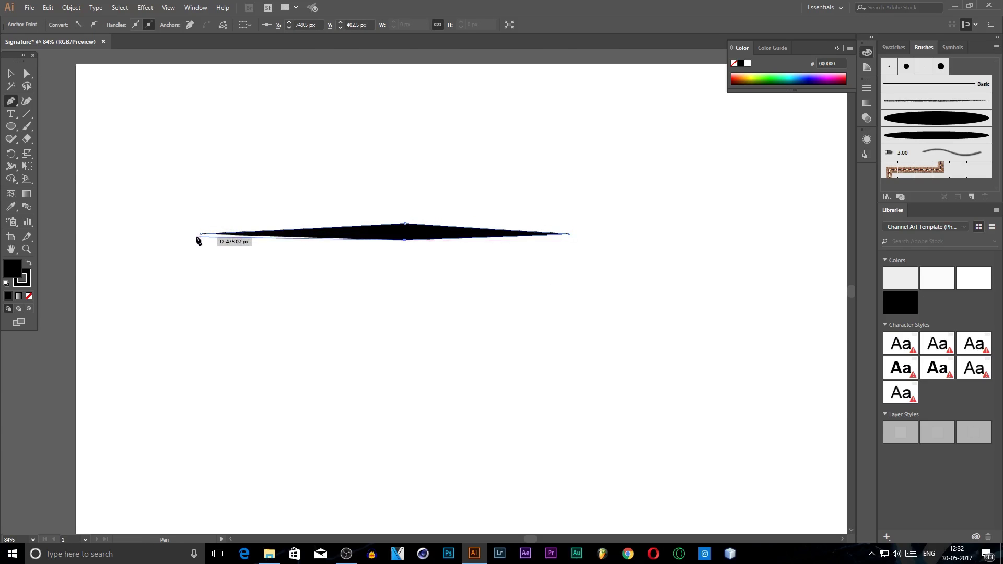
left_click(201, 234)
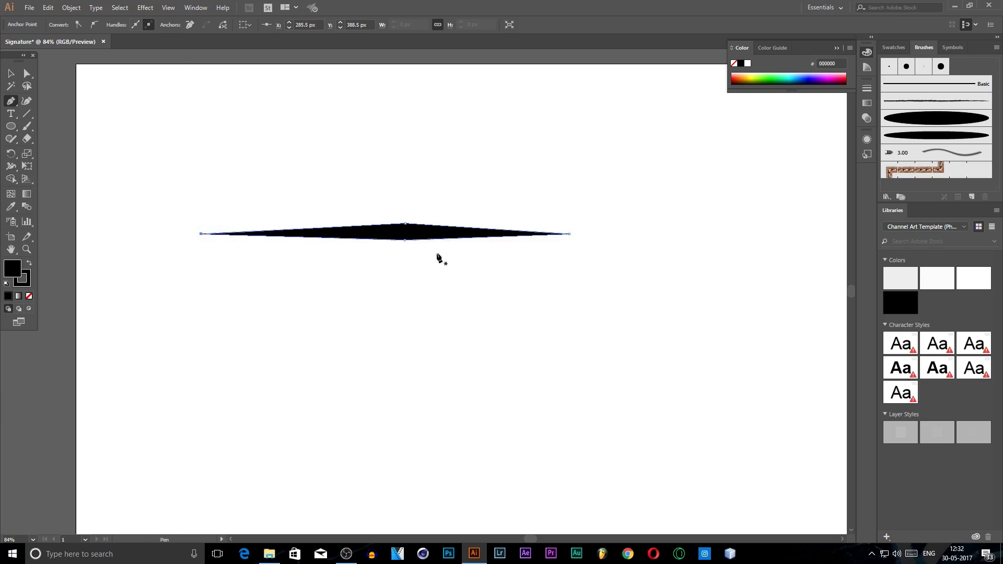
Step: Save the spindle shape as Art Brush 3 and delete the original shape
key("v")
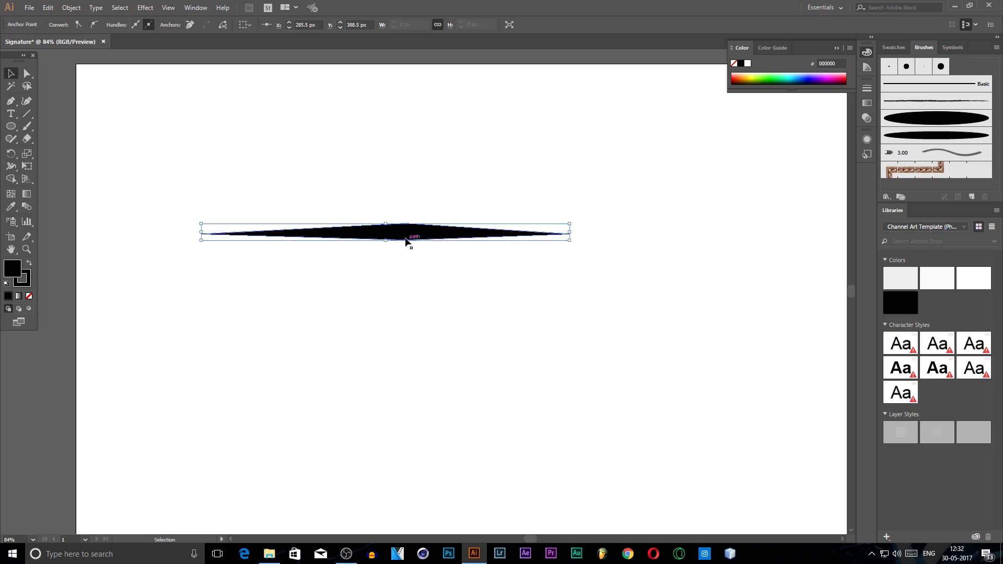
left_click_drag(394, 230, 846, 118)
mouse_move(966, 130)
left_mouse_down()
mouse_move(995, 134)
mouse_move(996, 151)
left_mouse_up()
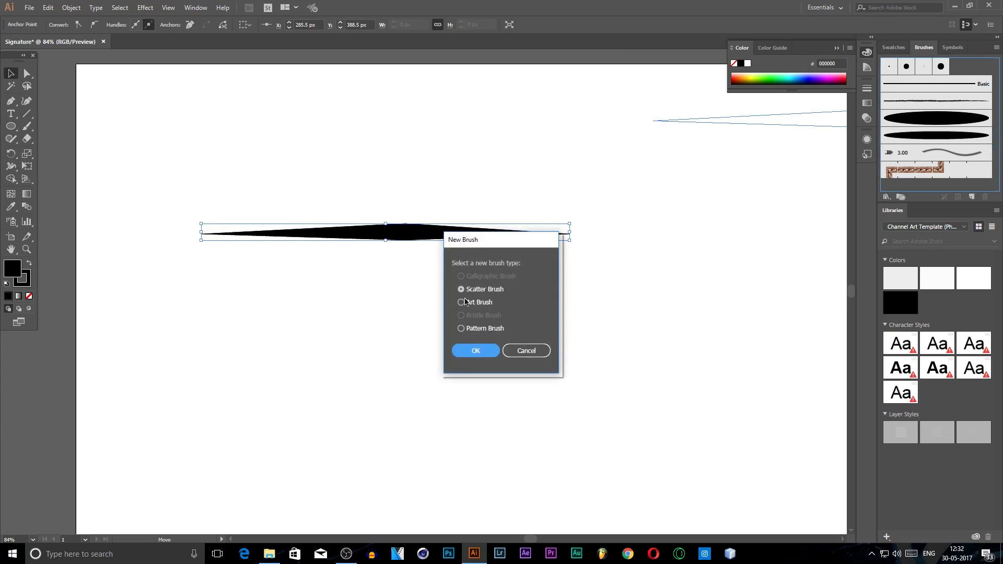
left_click(460, 302)
left_click(476, 350)
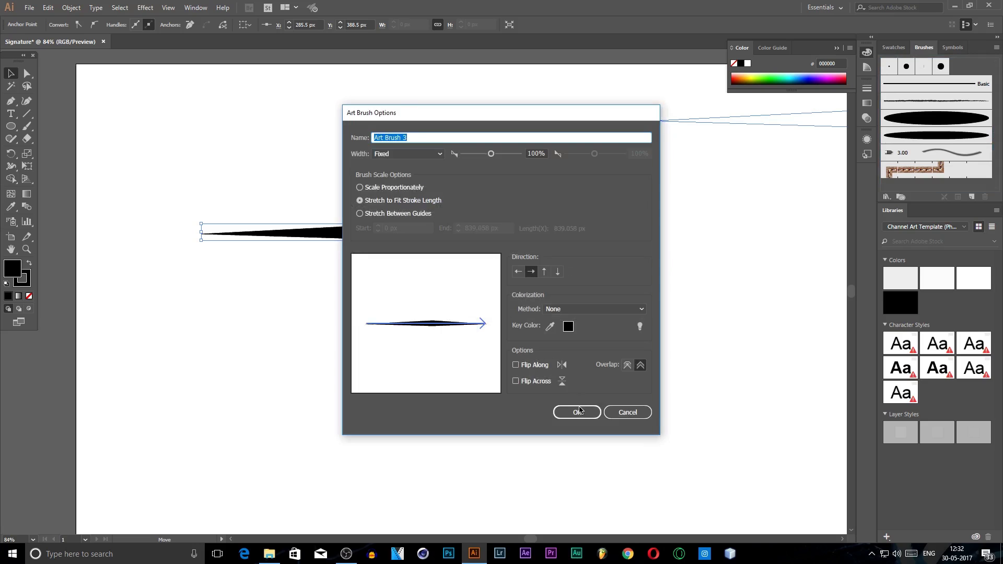
left_click(577, 410)
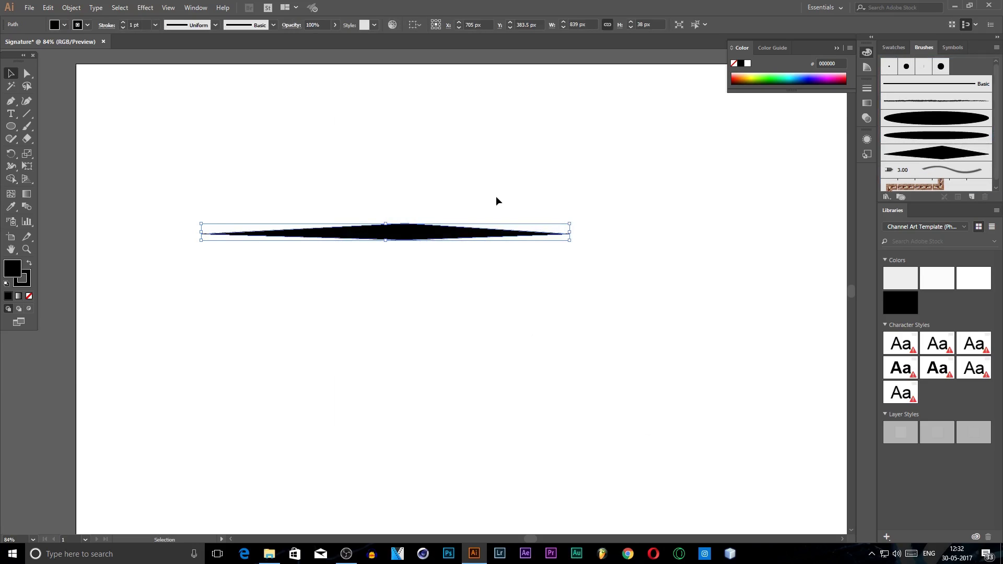
key("Delete")
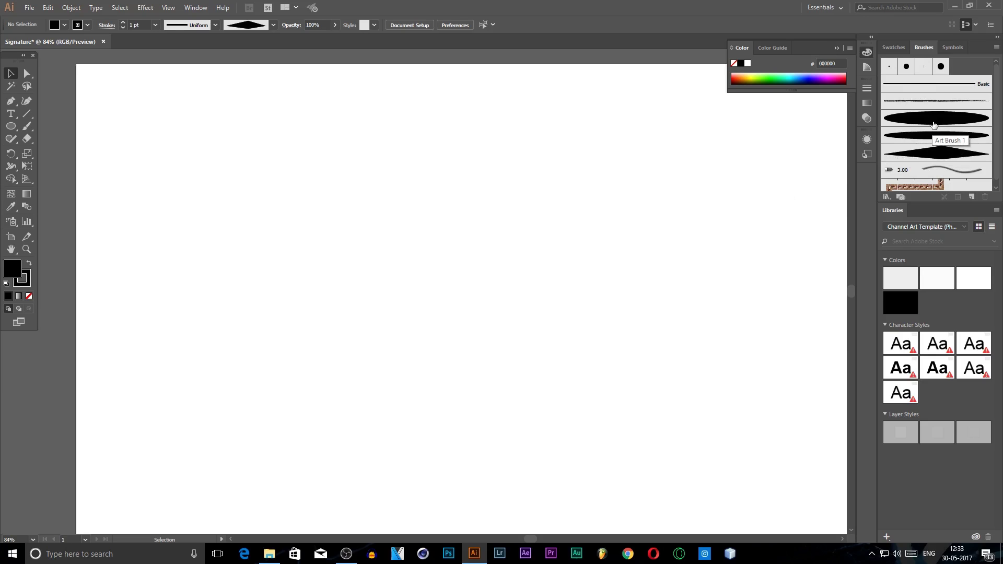
Step: With the new tapered brush, paint the A's left and right strokes
left_click(934, 125)
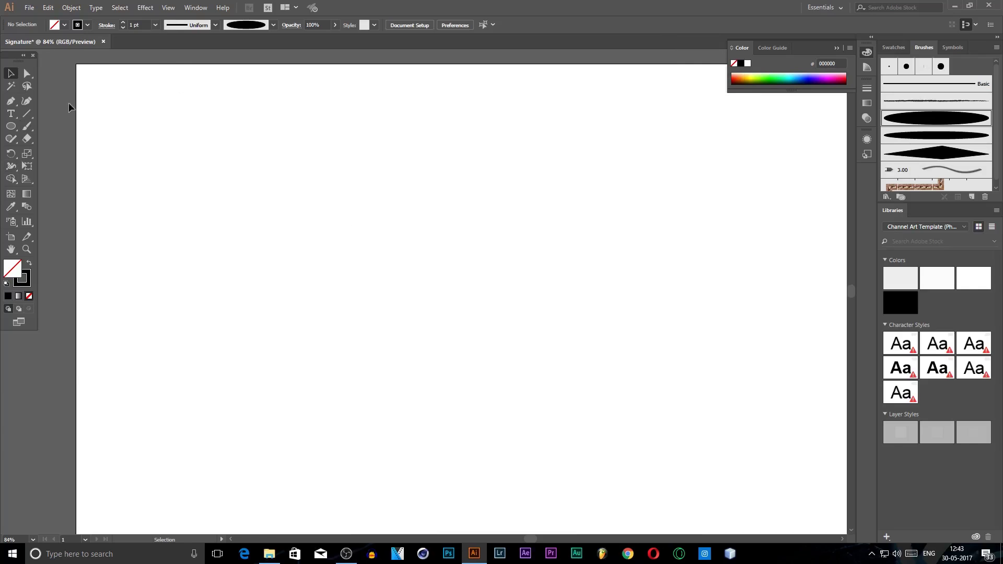
left_click(26, 126)
mouse_move(196, 308)
left_mouse_down()
mouse_move(259, 233)
mouse_move(268, 182)
left_mouse_up()
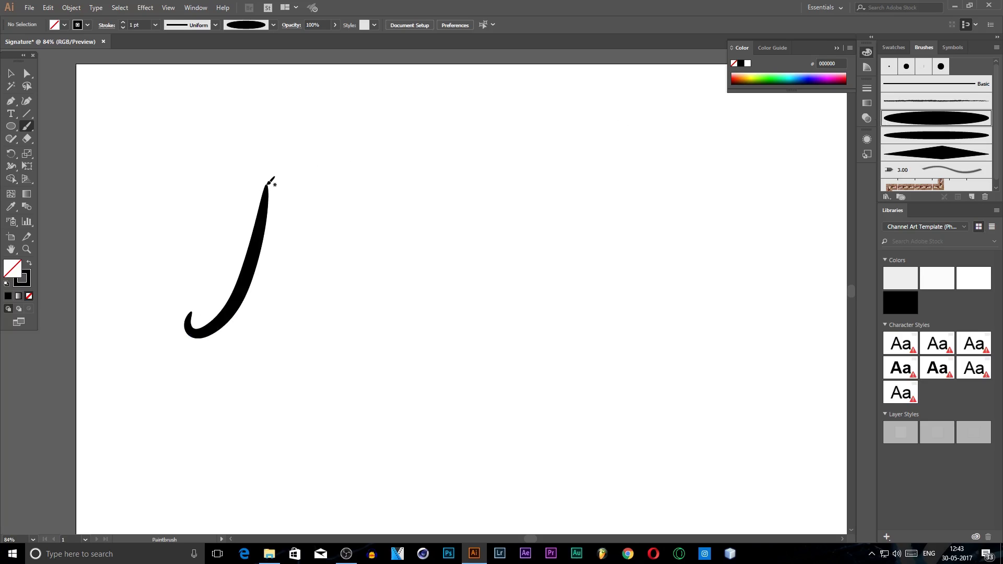
left_click_drag(266, 230, 334, 289)
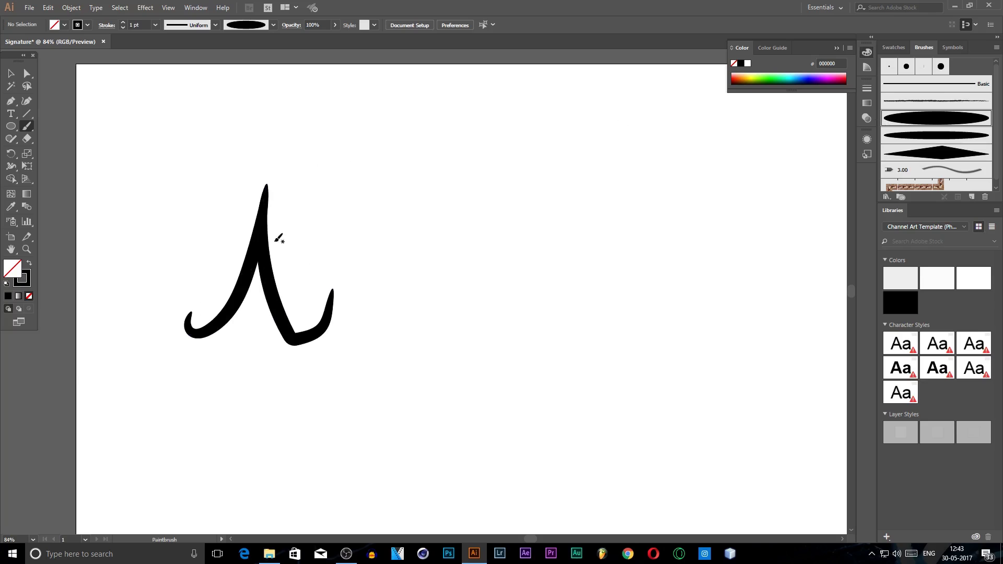
Step: Paint the A's crossbar, redrawing it once, then select the right stroke
left_click_drag(238, 308, 276, 281)
key("ctrl+z")
left_click_drag(241, 294, 274, 280)
key("v")
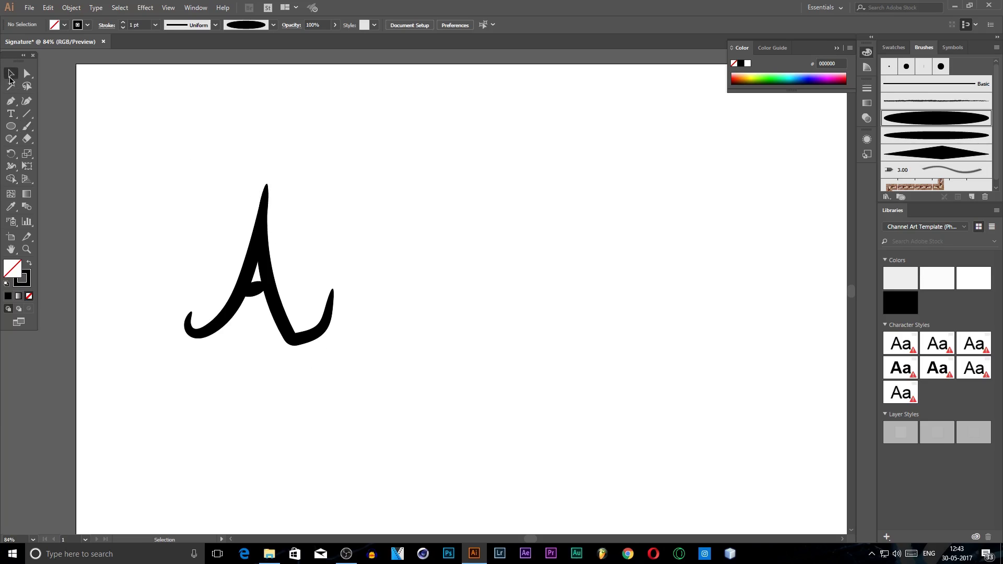
left_click(276, 303)
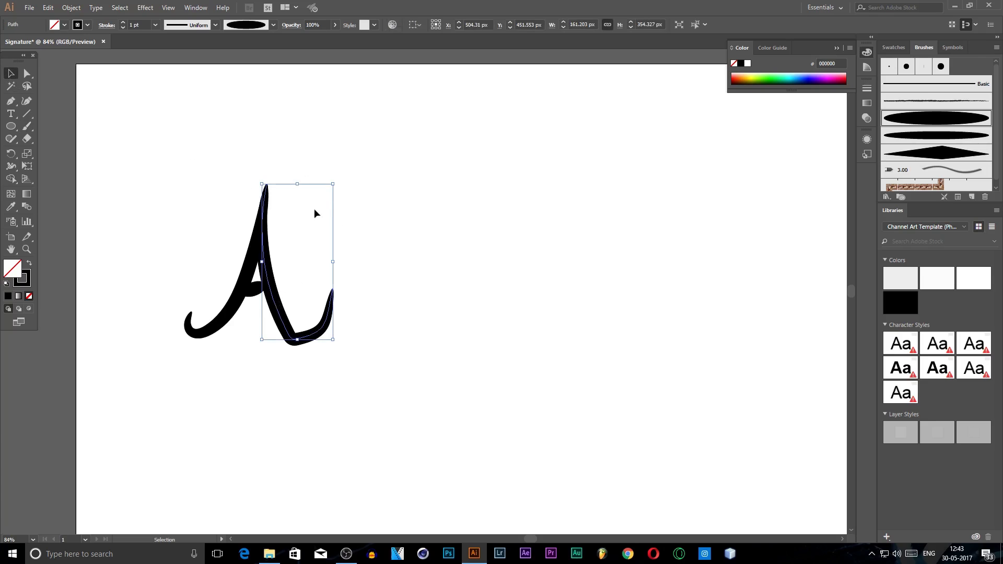
Step: Smooth the curves of the A's right stroke with the Smooth tool
left_click(14, 142)
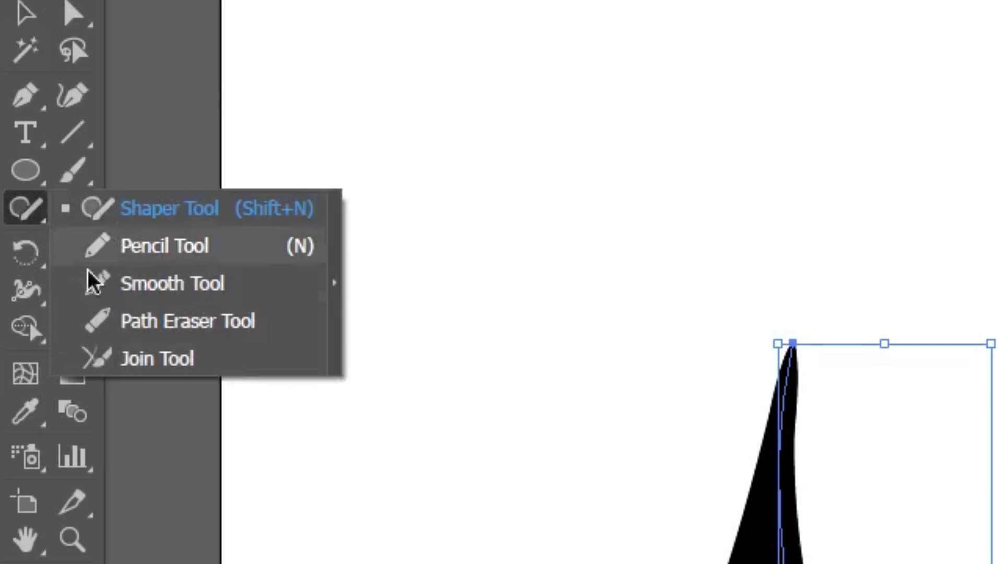
left_click(32, 152)
left_click(24, 17)
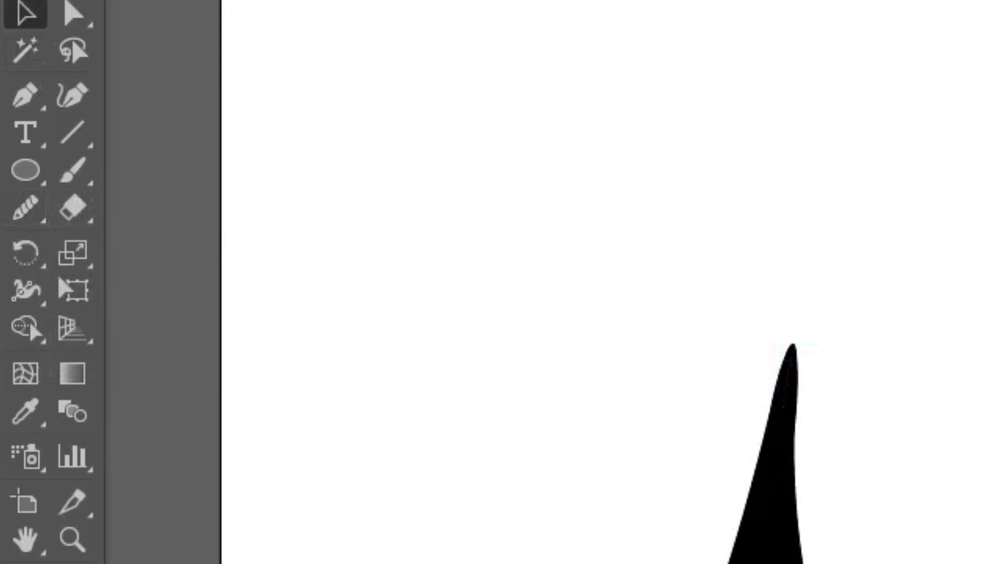
left_click(542, 459)
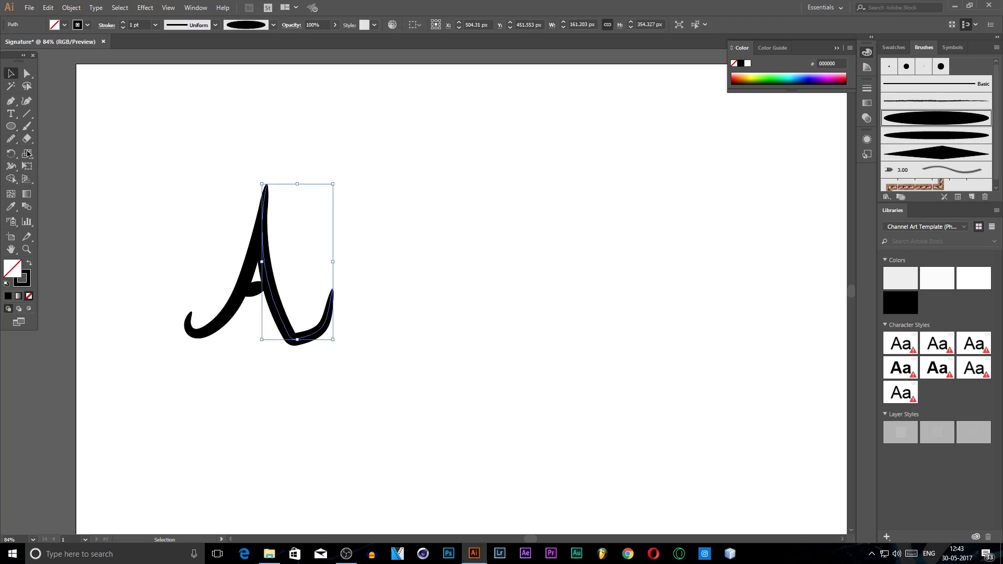
left_click(9, 143)
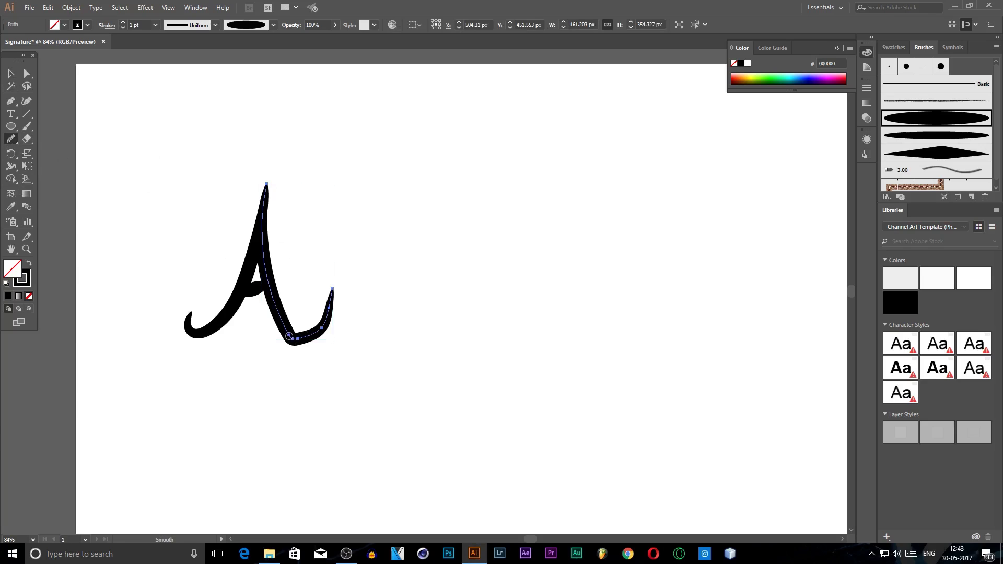
left_click_drag(299, 338, 270, 288)
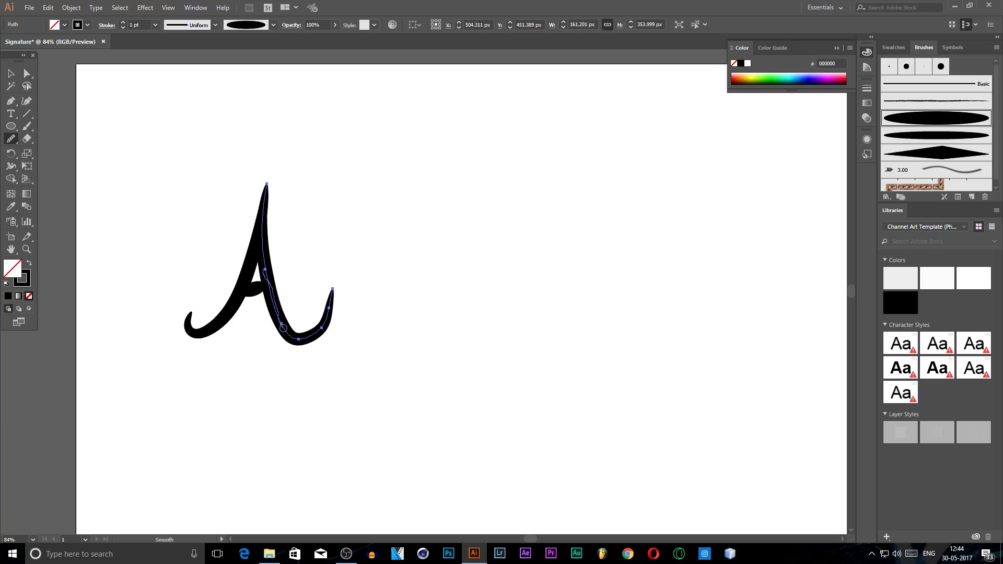
left_click_drag(282, 328, 300, 338)
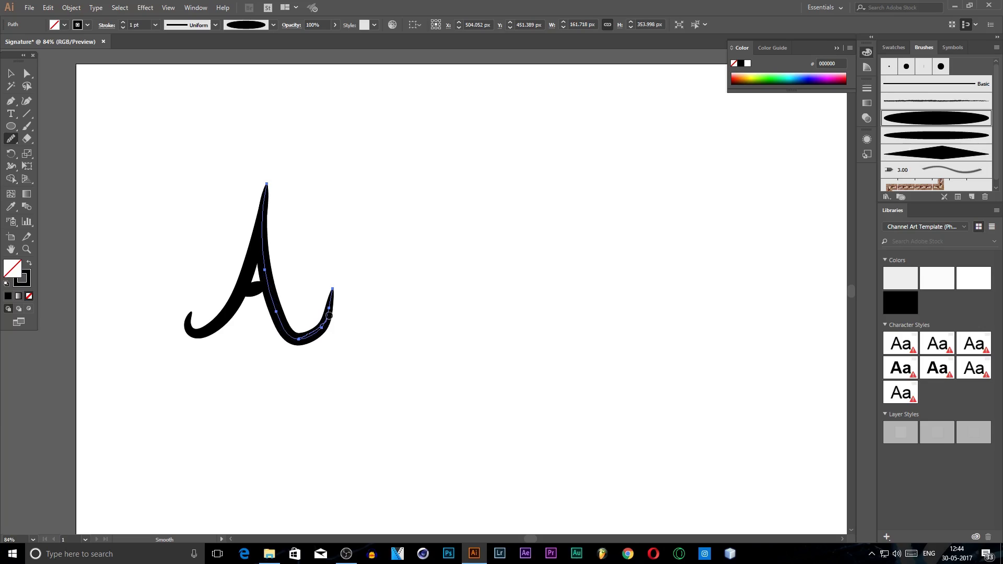
left_click_drag(332, 292, 332, 292)
Step: Smooth the A's left stroke and crossbar, then deselect the letter
left_click(12, 73)
mouse_move(221, 310)
left_mouse_down()
mouse_move(232, 313)
mouse_move(136, 201)
left_mouse_up()
left_click(11, 138)
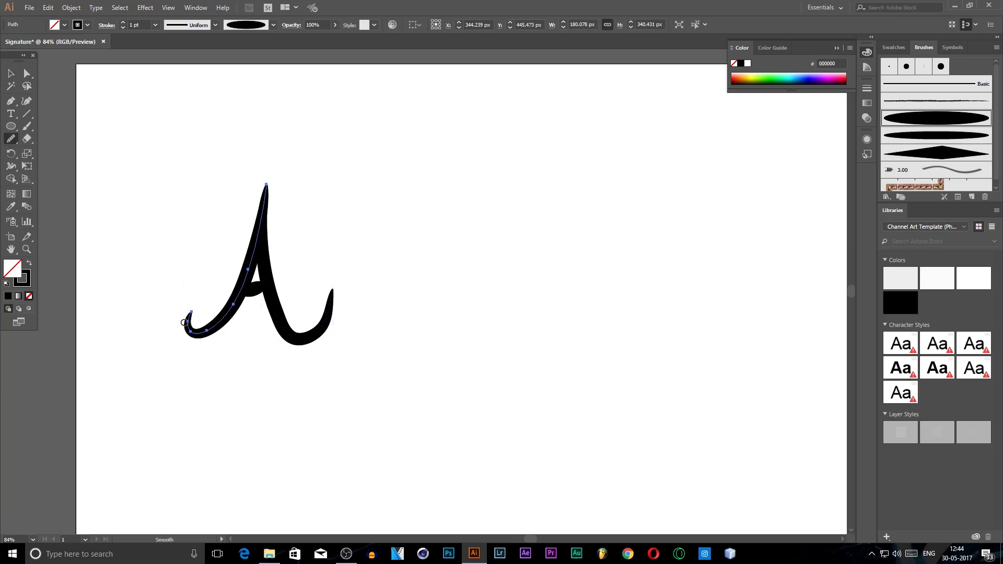
mouse_move(212, 329)
left_mouse_down()
mouse_move(189, 328)
mouse_move(186, 314)
left_mouse_up()
left_click(11, 74)
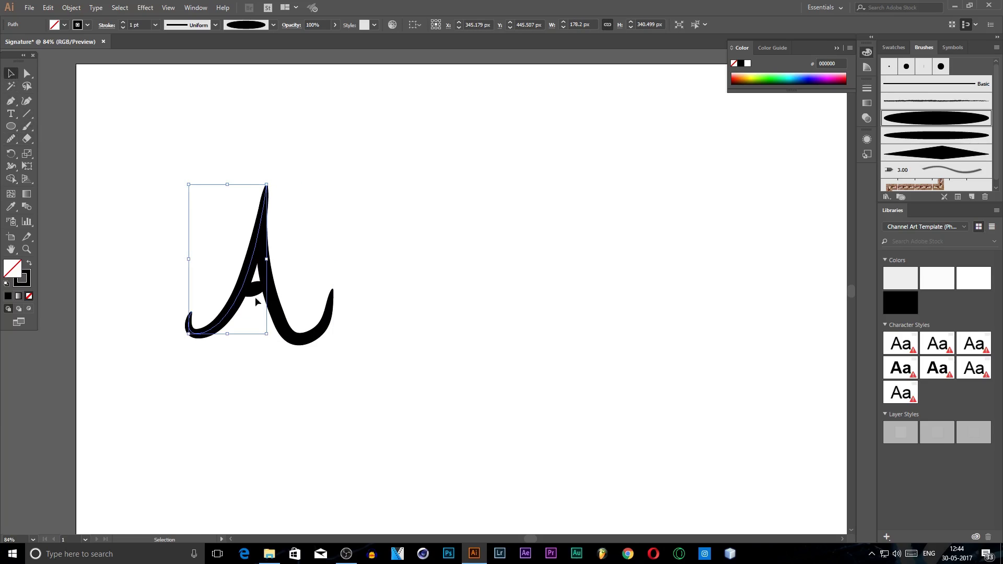
left_click(256, 289)
left_click(11, 138)
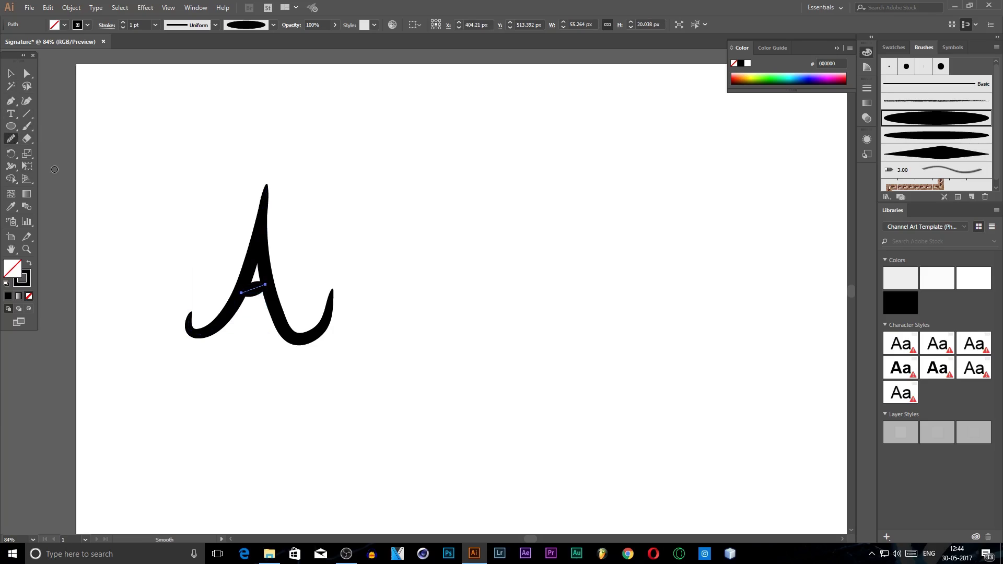
left_click(11, 73)
left_click(254, 136)
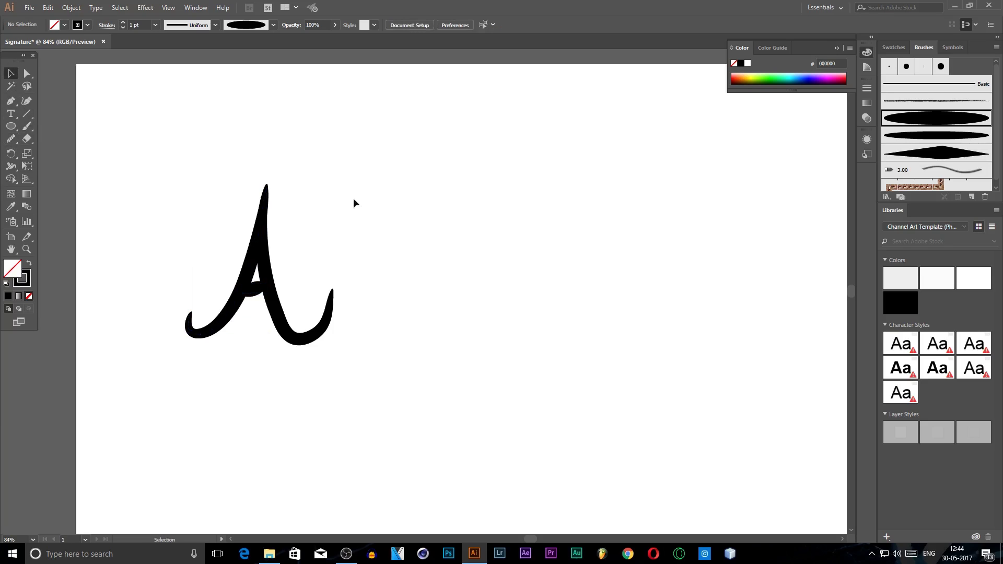
left_click(26, 126)
left_click(10, 75)
left_click_drag(466, 148, 137, 391)
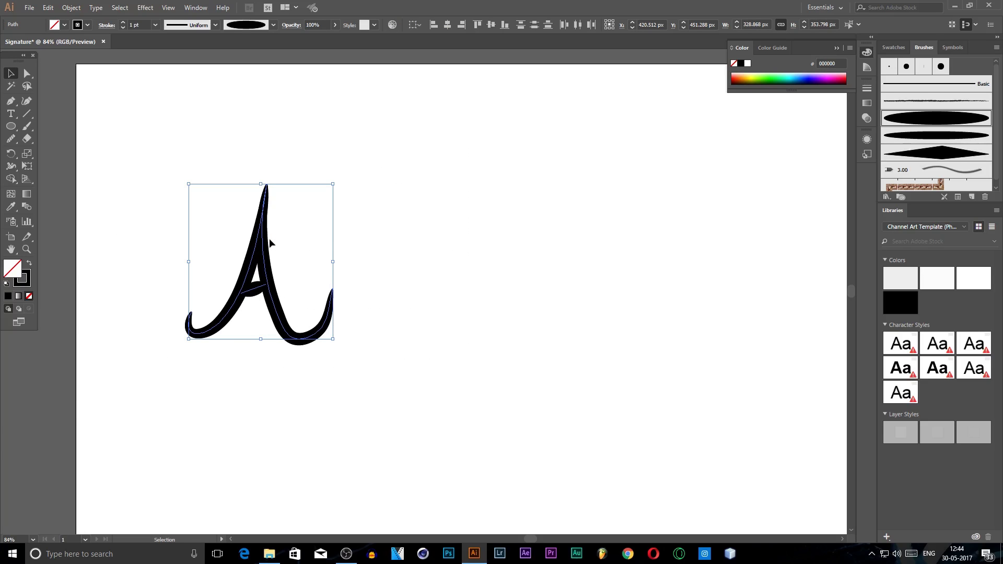
left_click(444, 141)
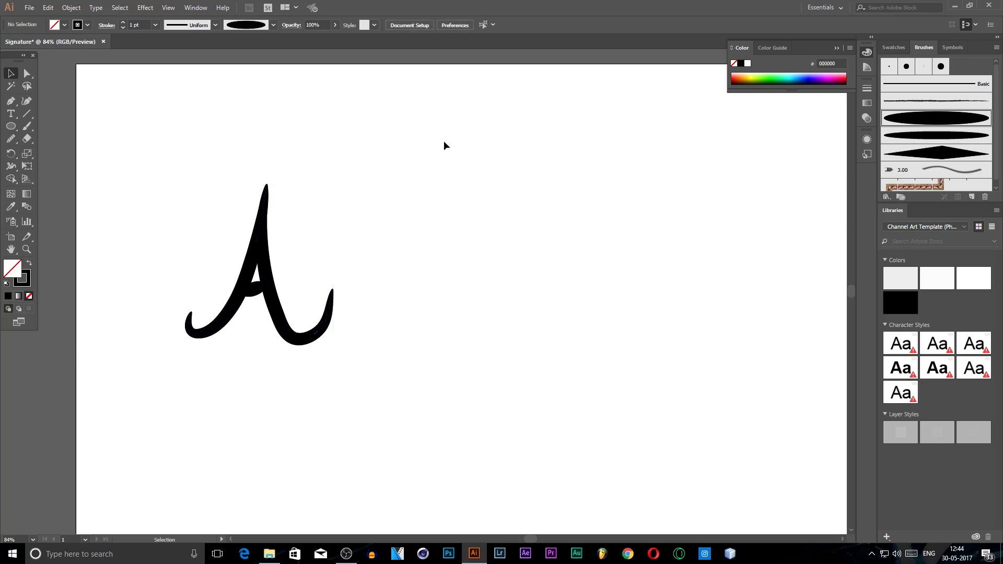
left_click_drag(390, 196, 123, 424)
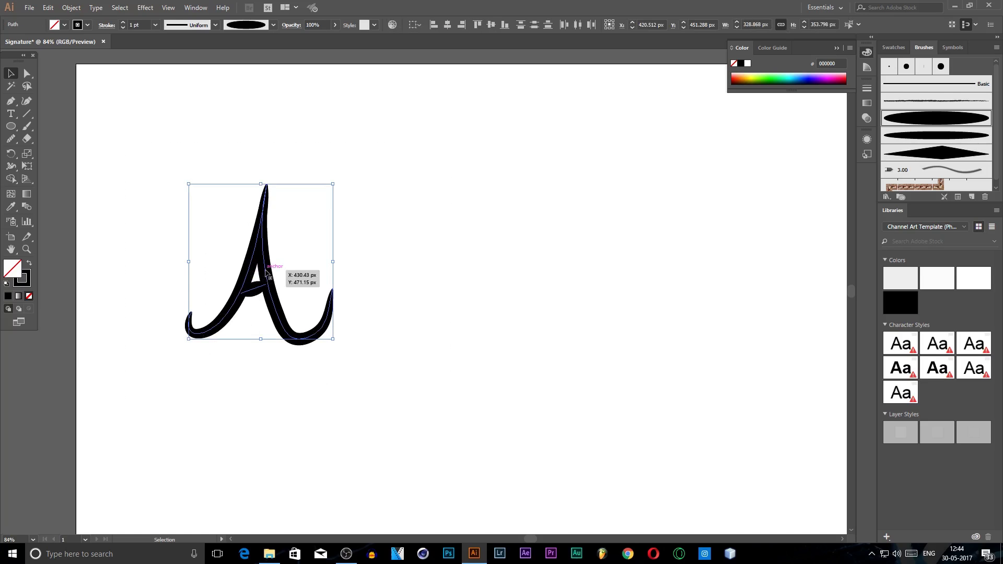
mouse_move(267, 276)
left_mouse_down()
mouse_move(264, 288)
mouse_move(300, 272)
mouse_move(340, 279)
mouse_move(266, 271)
left_mouse_up()
left_click(491, 261)
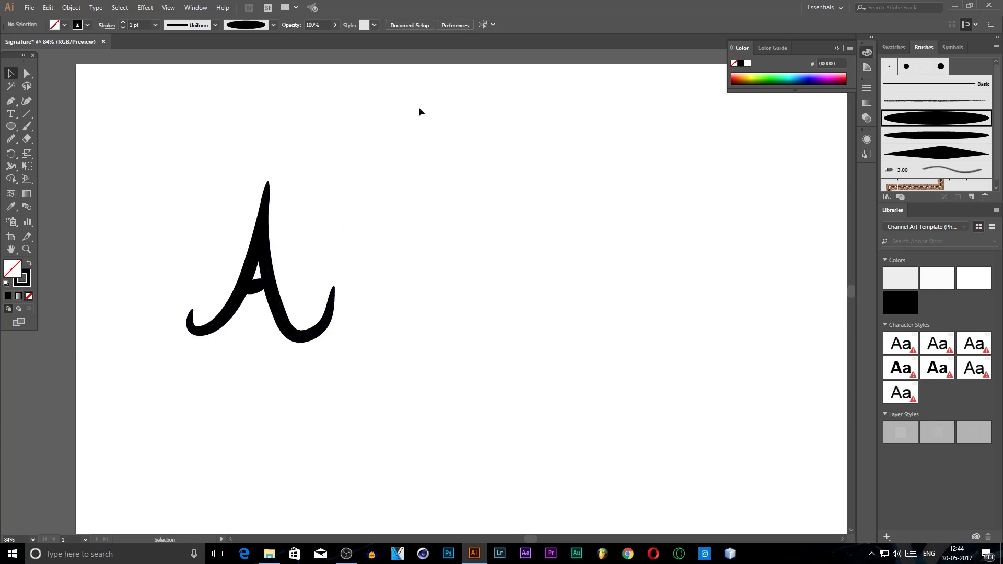
left_click_drag(411, 131, 280, 341)
left_click(460, 198)
left_click_drag(430, 133, 144, 466)
left_click(476, 212)
left_click_drag(404, 162, 185, 364)
left_click(418, 230)
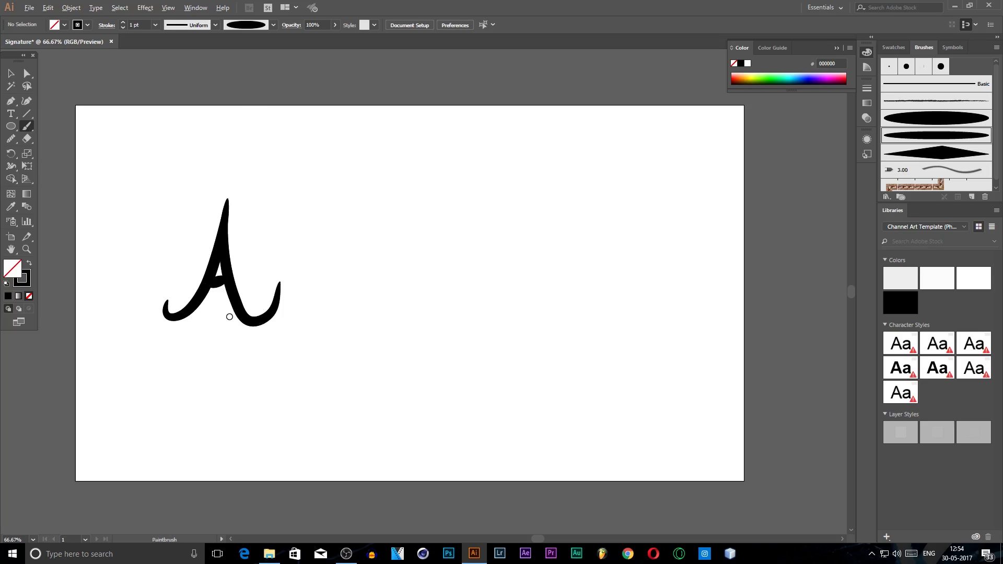
Step: Paint a thin accent stroke inside the A's right curve, discarding earlier attempts
scroll(250, 299, "up", 4)
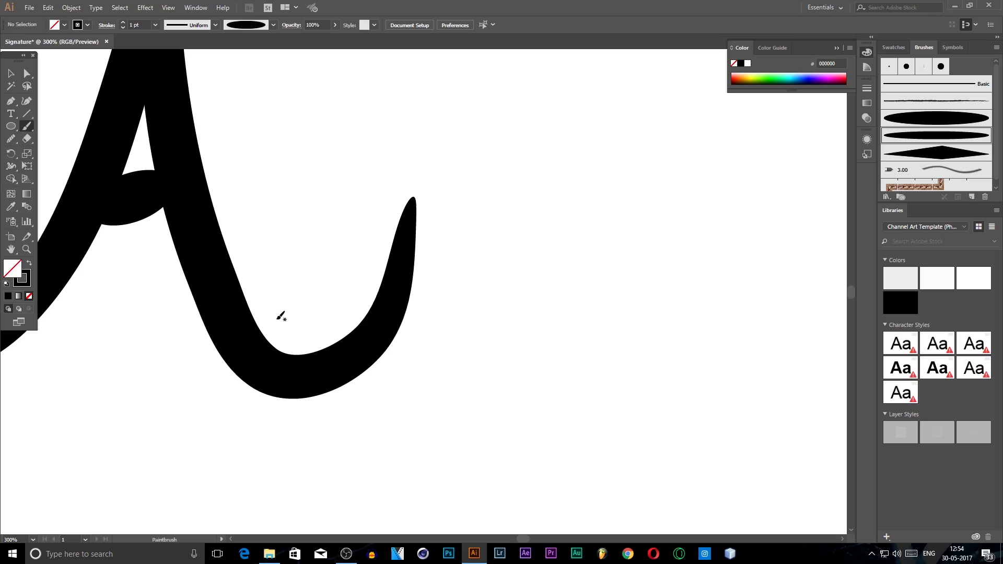
left_click_drag(267, 295, 320, 328)
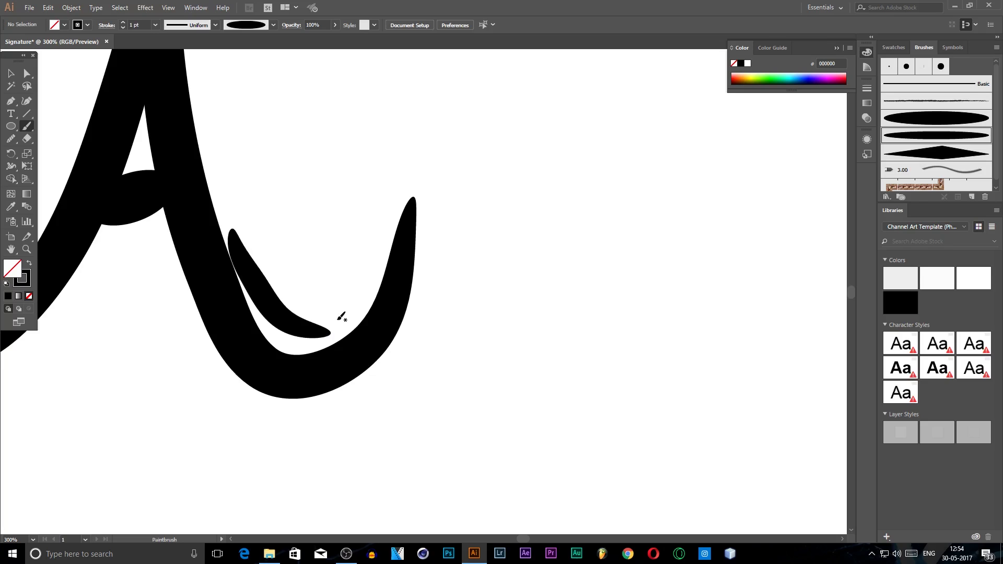
key("ctrl+z")
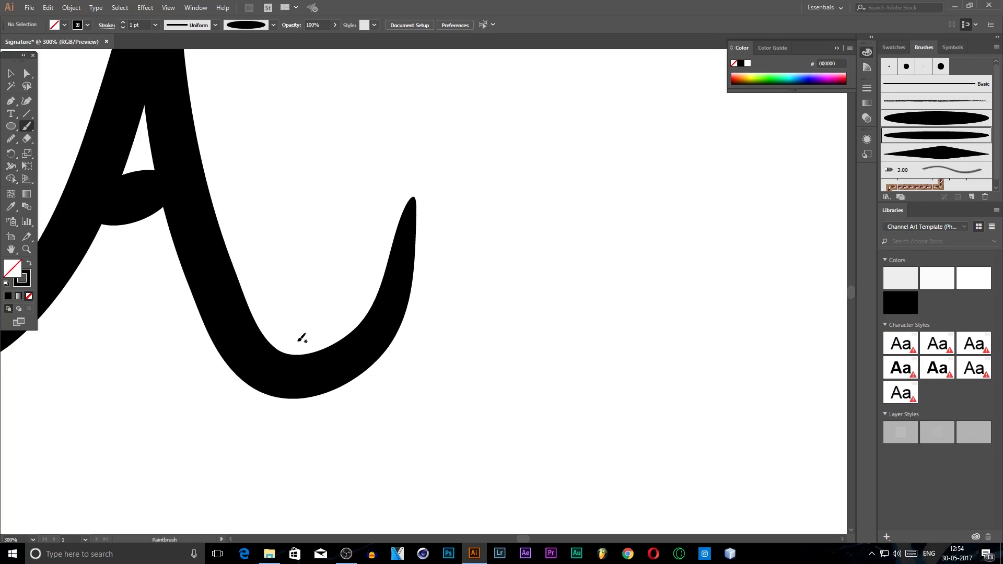
mouse_move(366, 211)
left_mouse_down()
mouse_move(376, 249)
mouse_move(320, 304)
mouse_move(266, 249)
left_mouse_up()
key("ctrl+z")
key("z")
key("ctrl+z")
left_click_drag(278, 309, 281, 313)
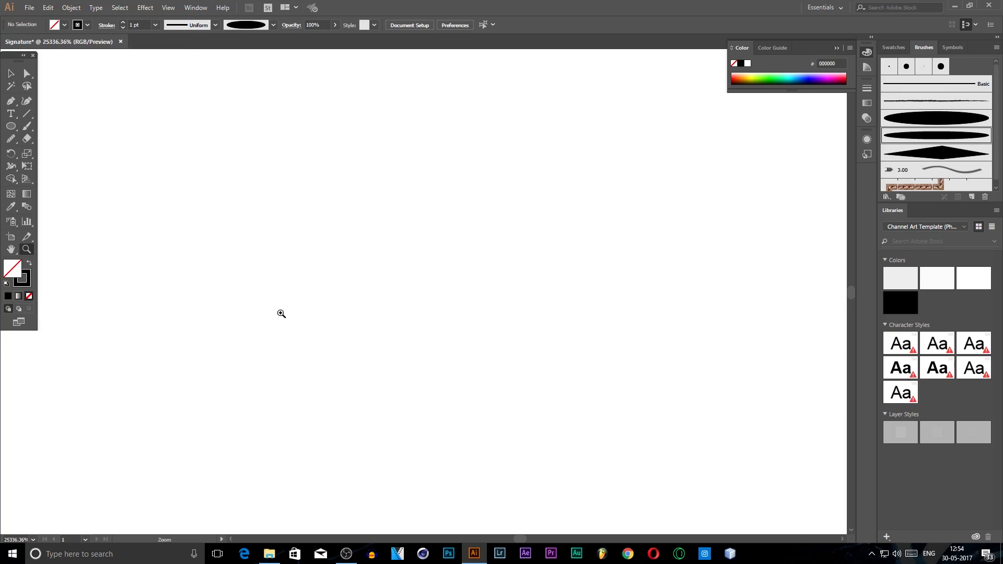
left_click(259, 285, "alt")
left_click(270, 278, "alt")
left_click(265, 284, "alt")
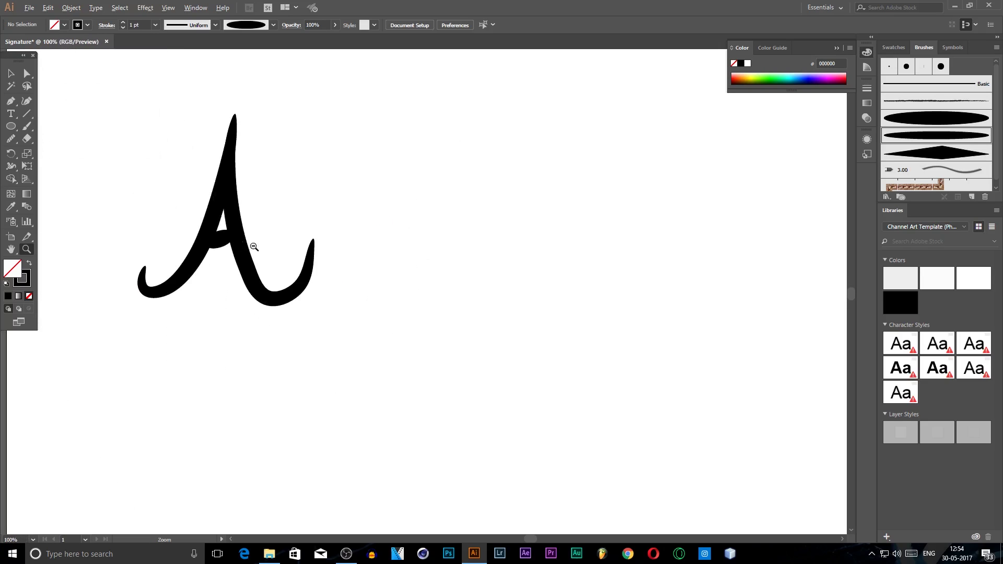
left_click(219, 177)
left_click(27, 138)
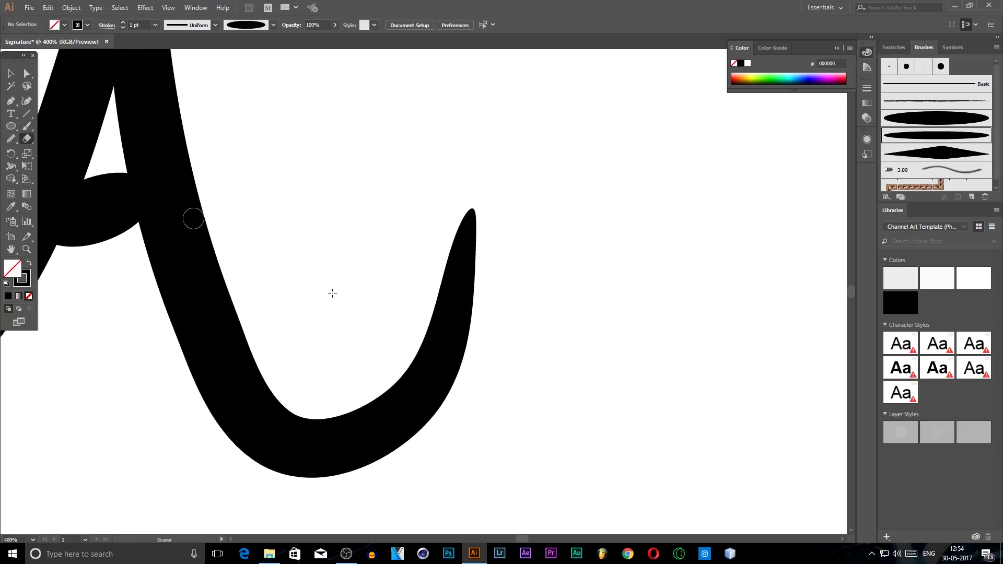
left_click(27, 126)
left_click_drag(362, 358, 390, 255)
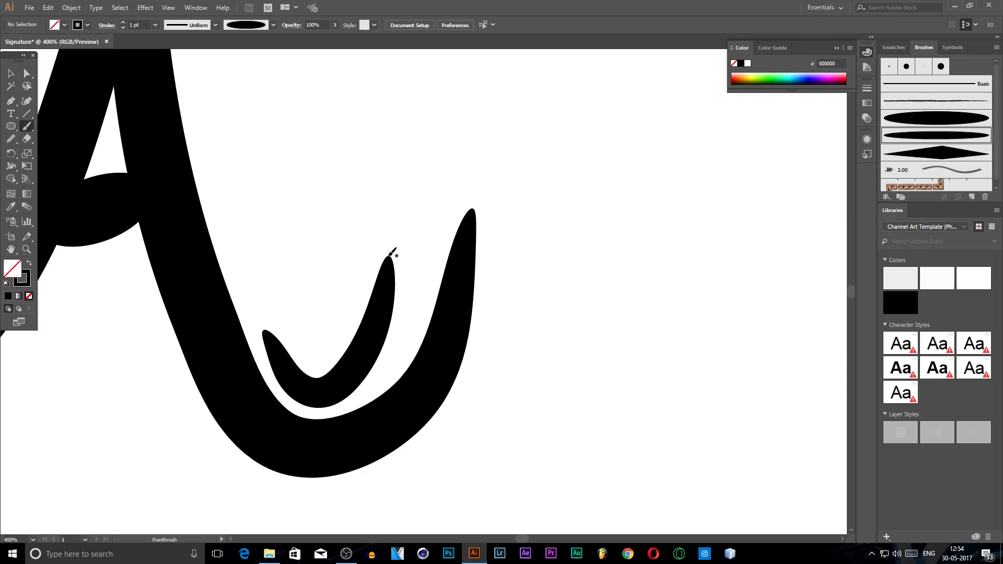
Step: Paint a tapered accent stroke beneath the A's left arm and select it
key("ctrl+1")
scroll(270, 323, "up", 3)
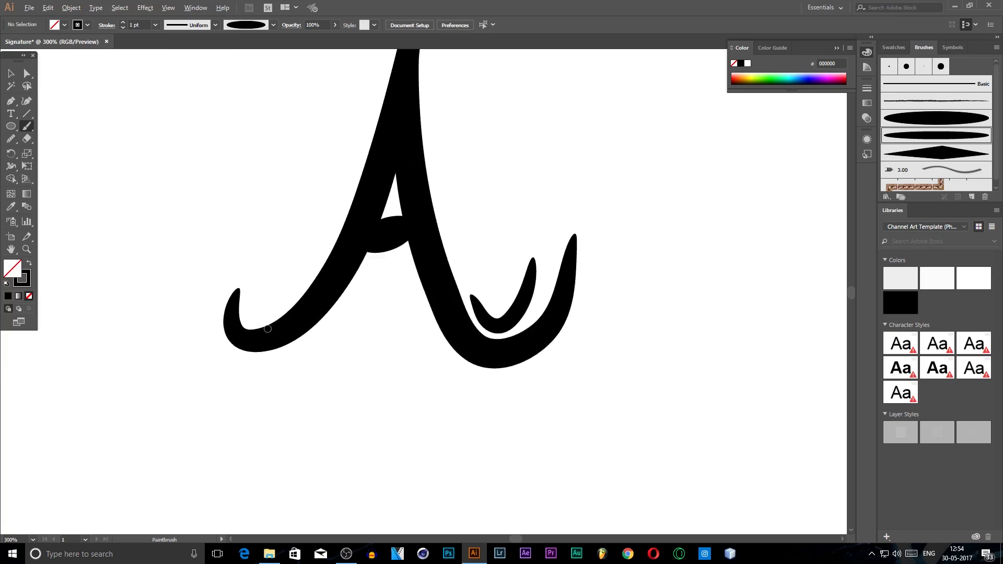
mouse_move(424, 239)
left_mouse_down()
mouse_move(398, 315)
mouse_move(363, 346)
mouse_move(300, 366)
left_mouse_up()
key("ctrl+z")
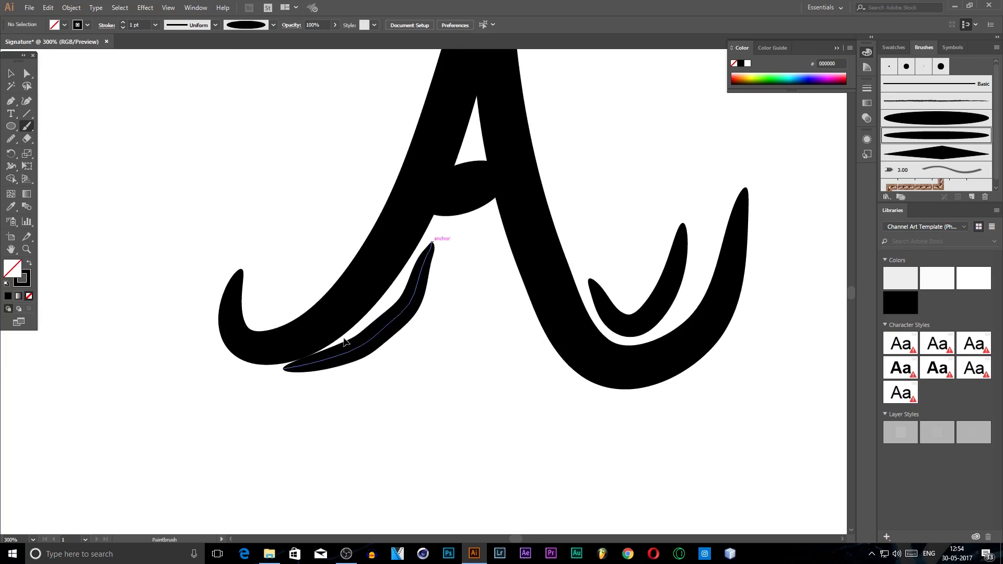
key("ctrl+z")
key("ctrl+shift+z")
key("ctrl+z")
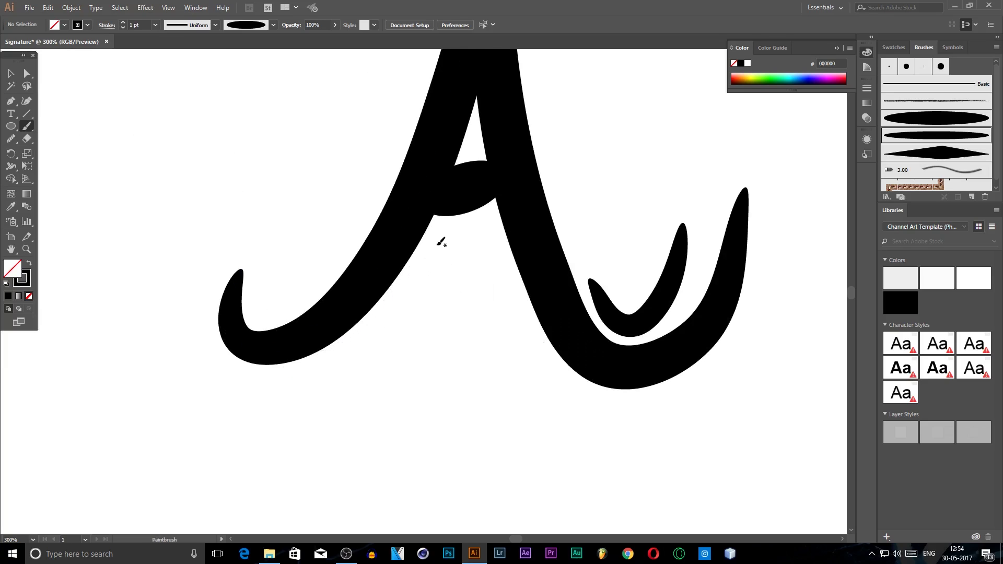
left_click_drag(437, 246, 407, 306)
left_click_drag(324, 365, 323, 367)
left_click(11, 73)
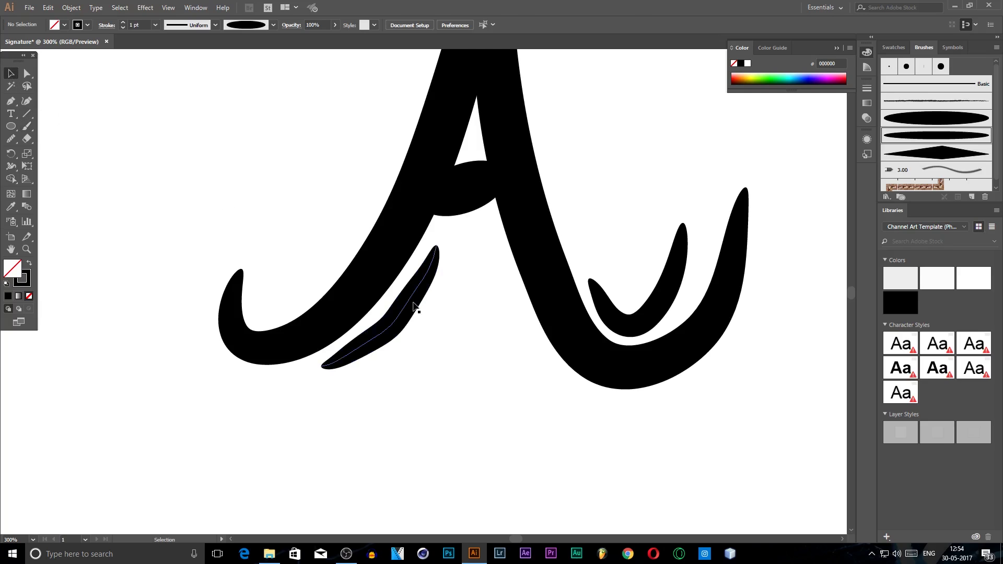
left_click(414, 304)
Step: Smooth the outline of the accent stroke under the left arm
left_click(11, 139)
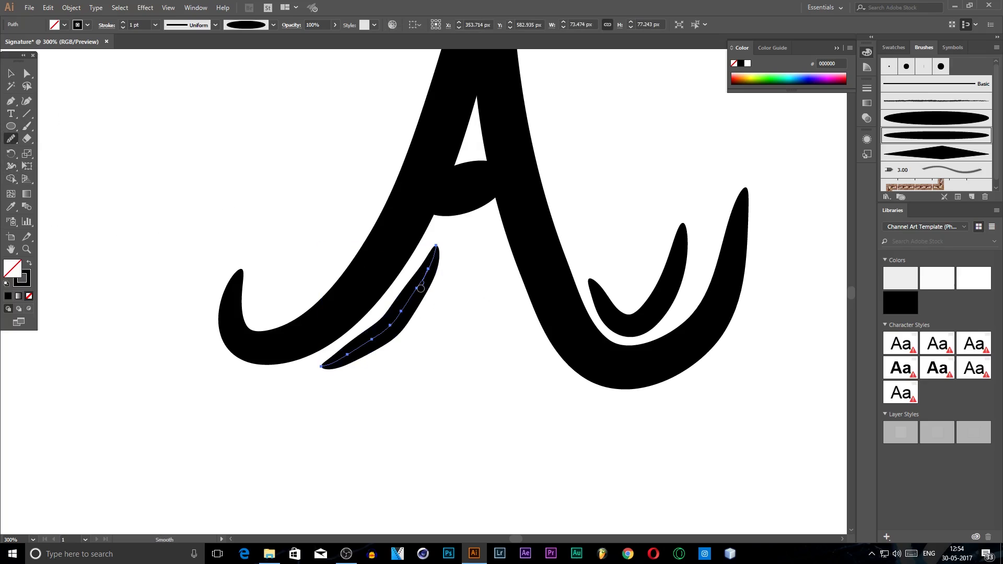
left_click_drag(363, 350, 365, 349)
left_click_drag(347, 355, 347, 354)
Step: Smooth the accent stroke inside the right curve, then deselect and view the whole artwork
key("v")
left_click(665, 308)
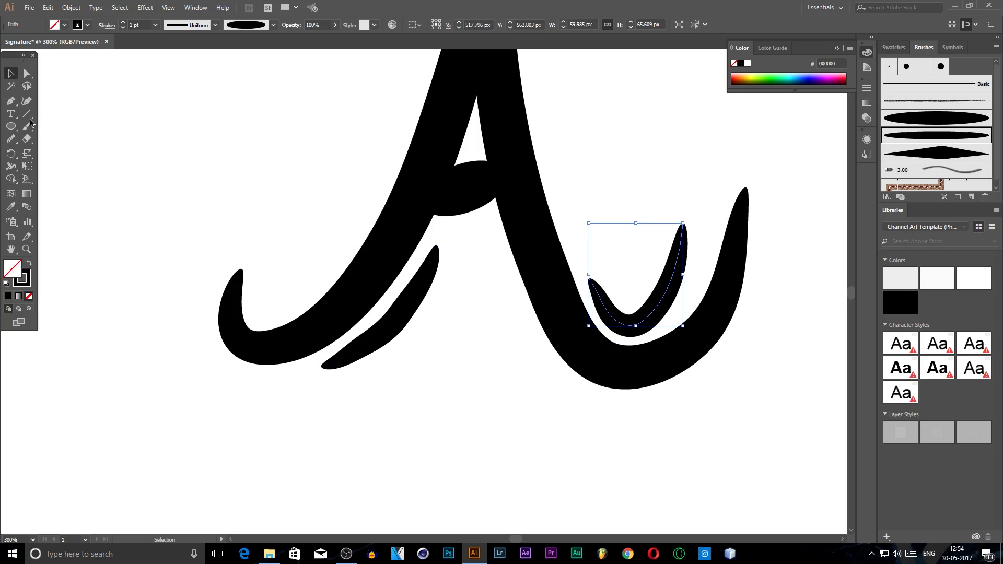
left_click(11, 139)
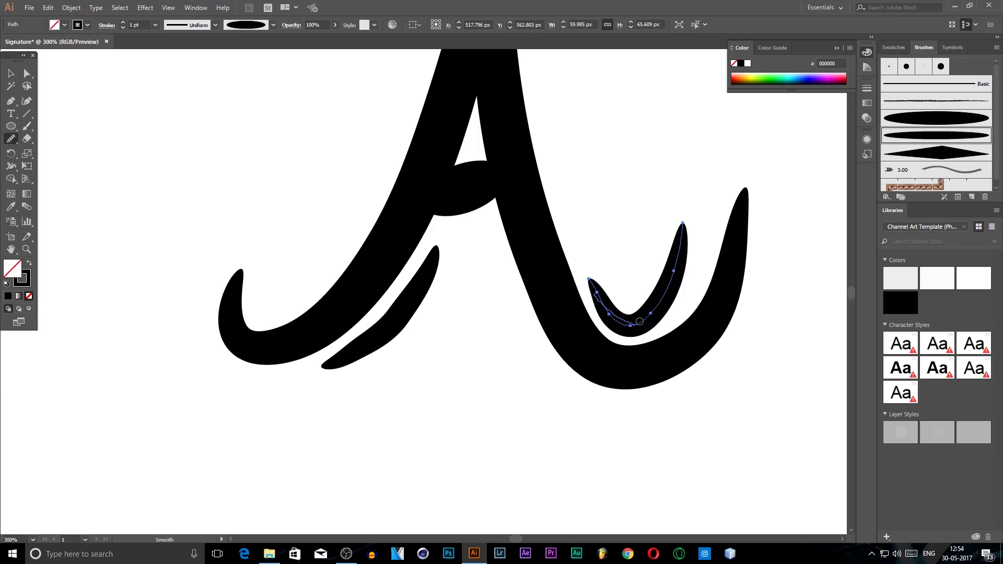
left_click_drag(639, 321, 675, 271)
left_click_drag(637, 325, 661, 298)
key("v")
left_click(264, 141)
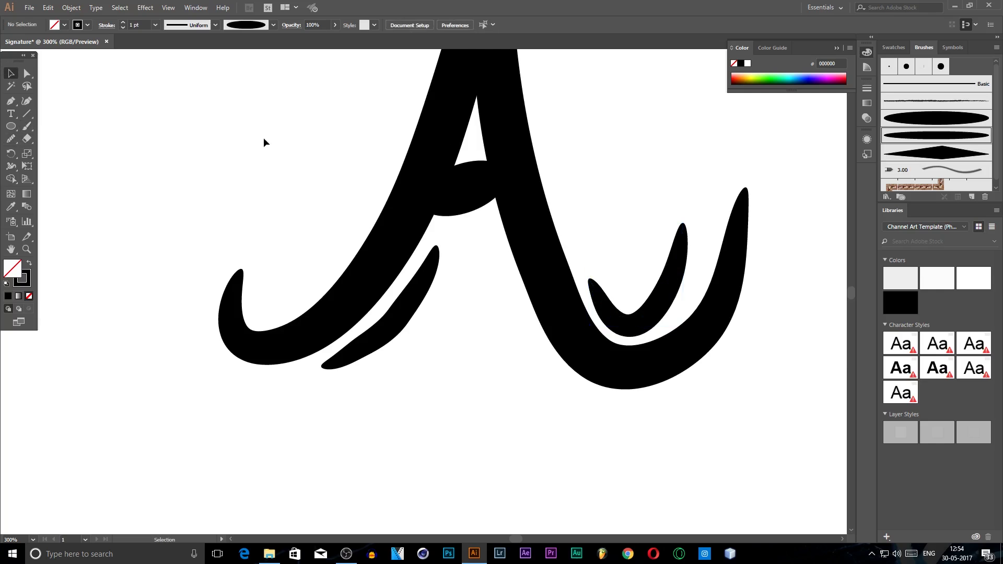
key("ctrl+1")
scroll(695, 191, "up", 1)
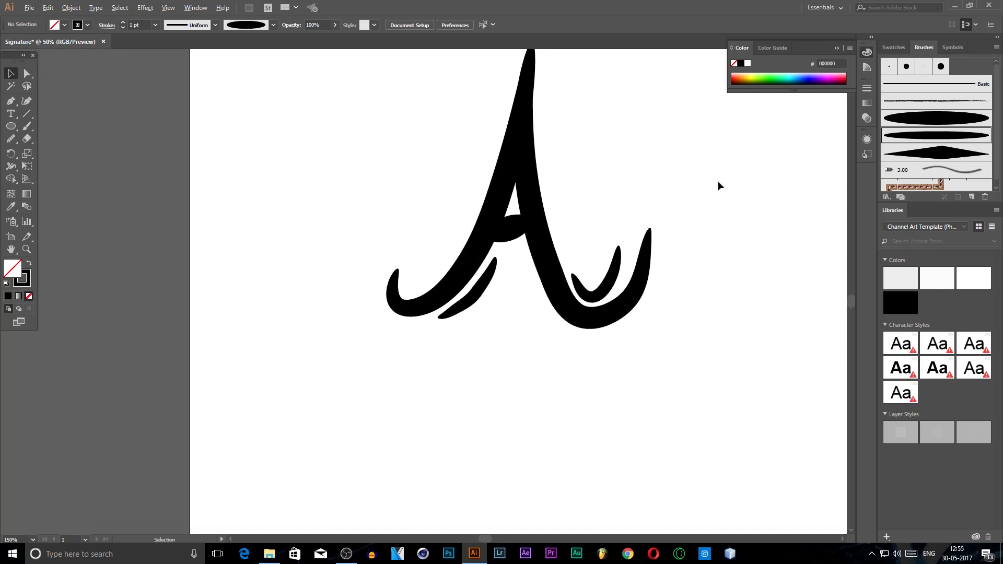
Step: Draw a long, thin ellipse below the A
scroll(724, 178, "down", 2)
scroll(758, 172, "up", 2)
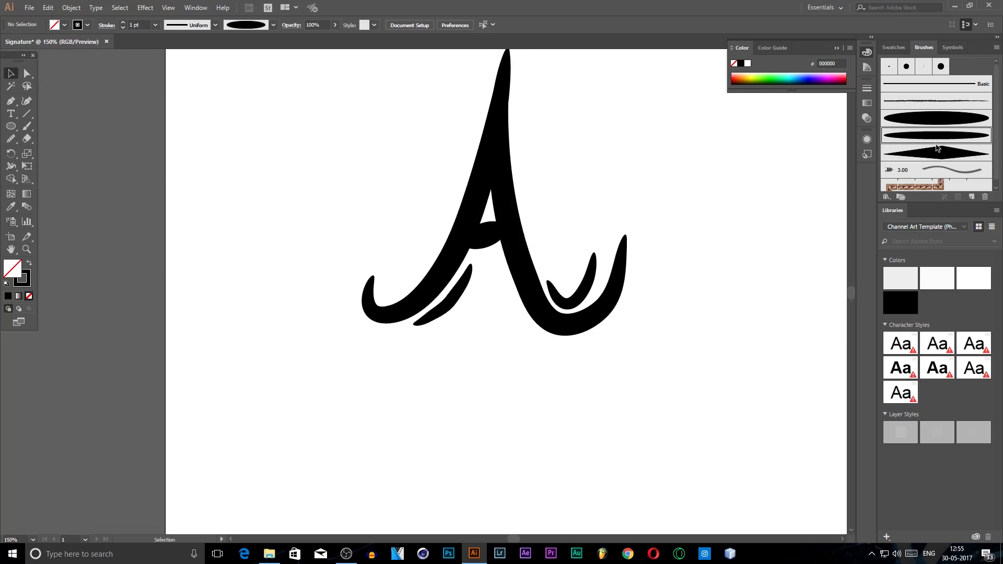
left_click(10, 126)
scroll(706, 258, "down", 2)
scroll(706, 258, "down", 1)
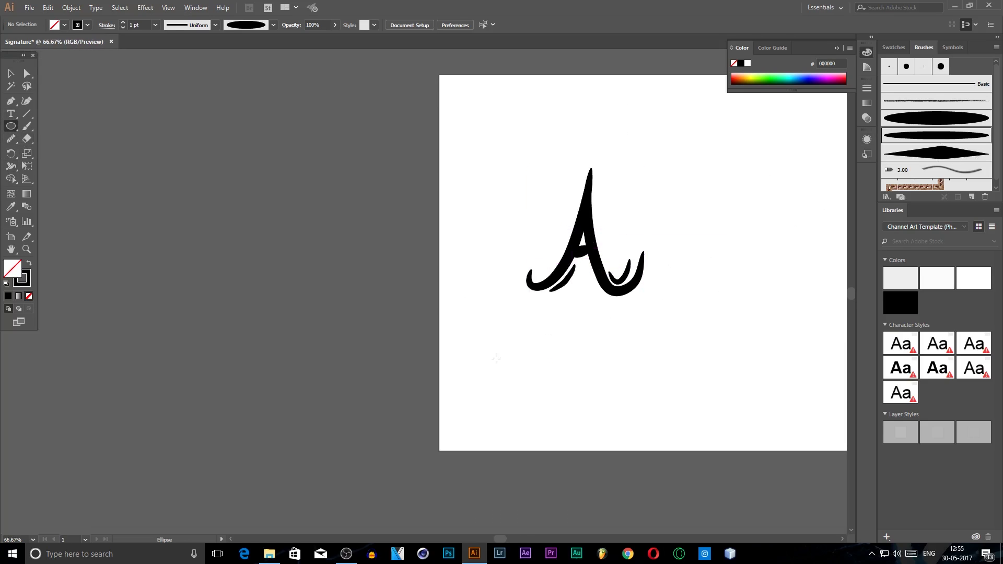
left_click_drag(496, 359, 818, 364)
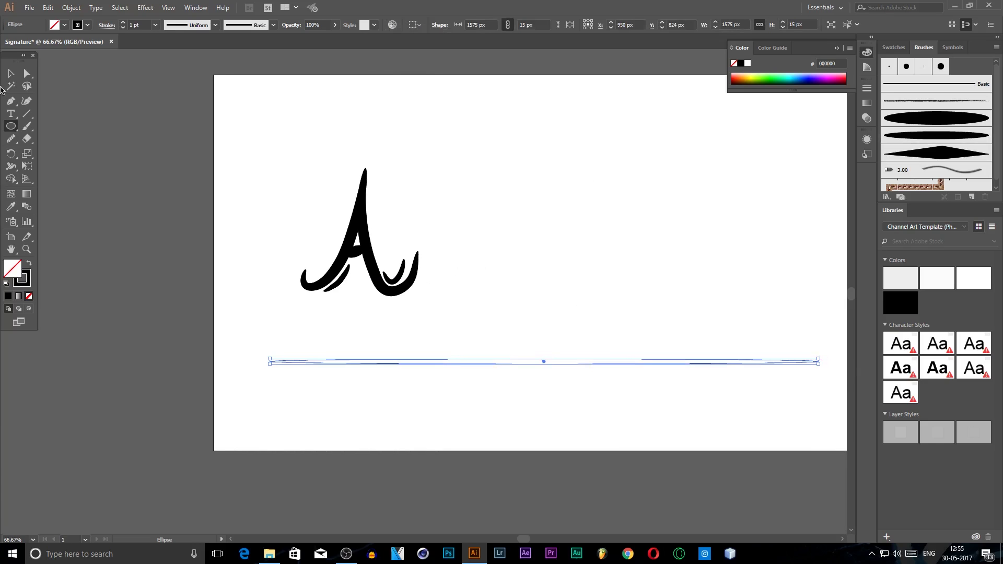
Step: Make an art brush from the unfilled ellipse, then delete that brush again
left_click(11, 73)
mouse_move(489, 365)
left_mouse_down()
mouse_move(711, 293)
mouse_move(935, 131)
left_mouse_up()
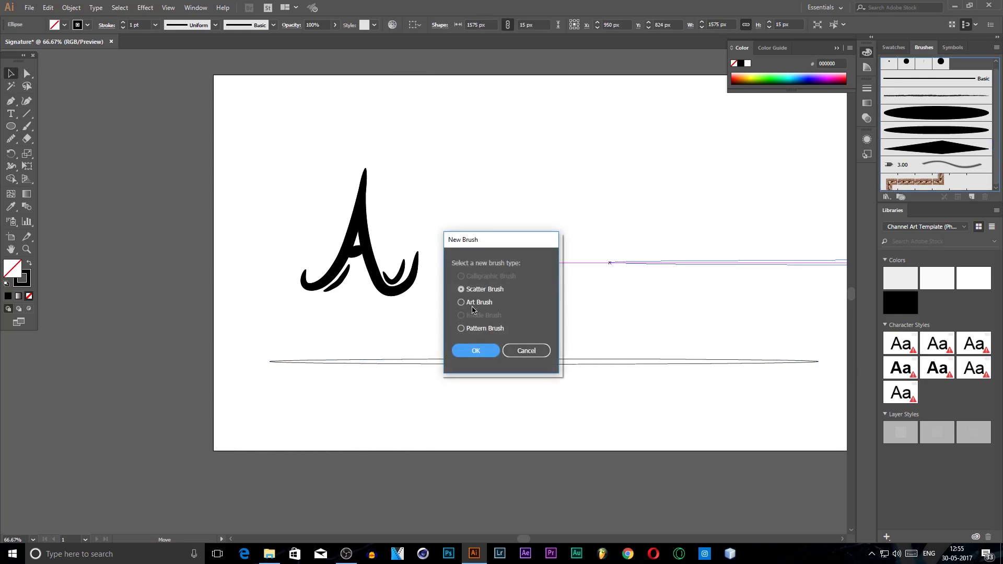
left_click(472, 303)
left_click(481, 350)
left_click(587, 408)
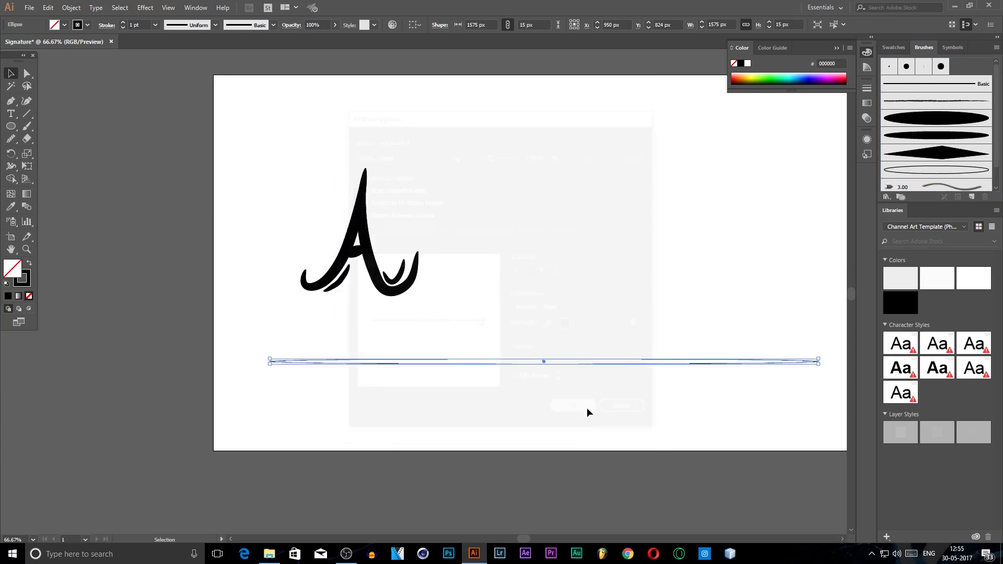
left_click(935, 169)
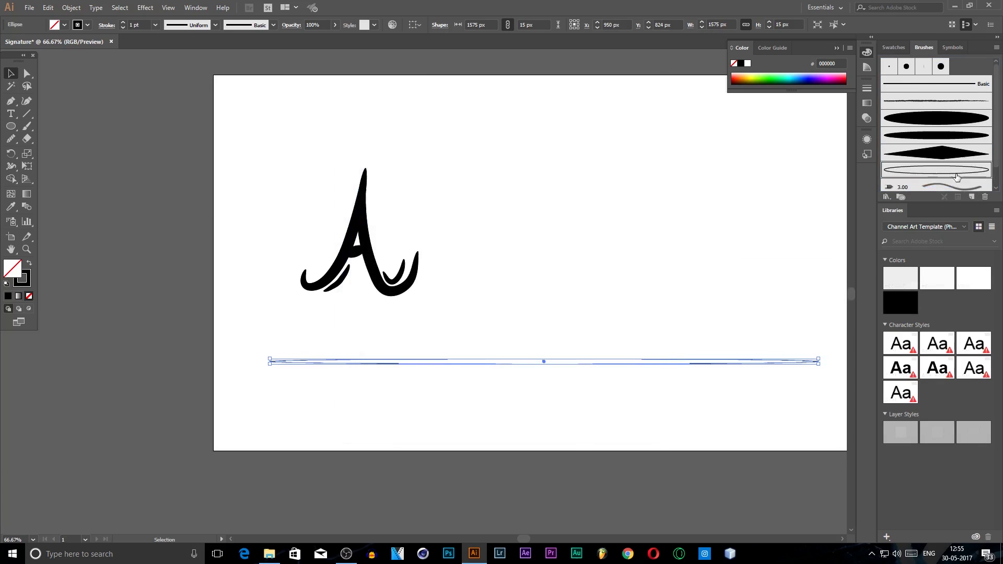
left_click(985, 197)
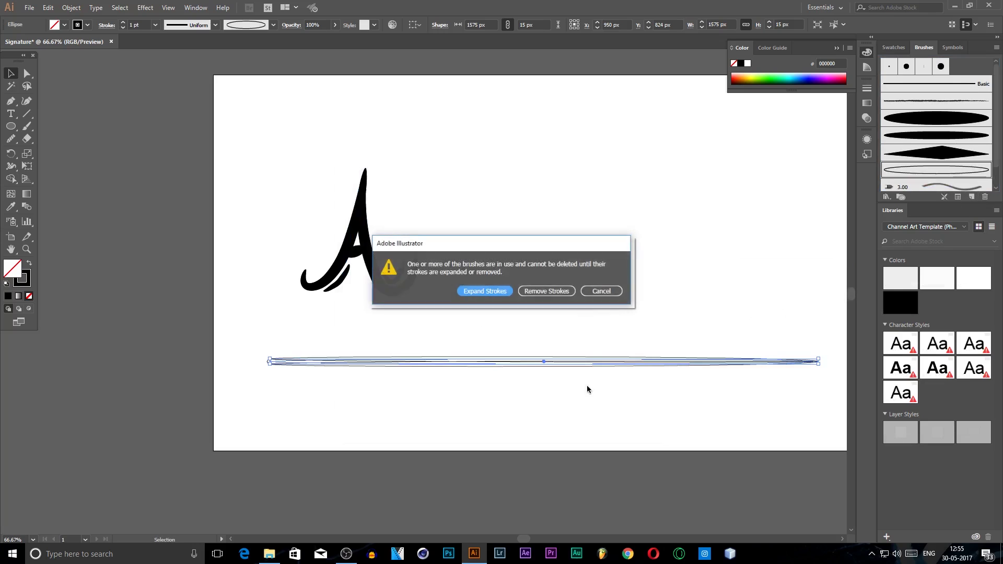
left_click(525, 291)
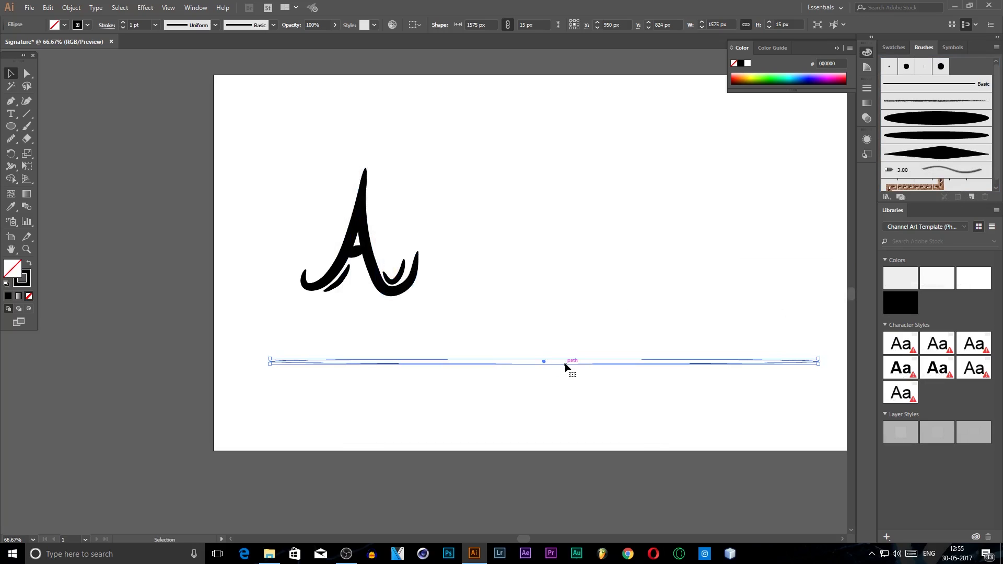
Step: Fill the ellipse black and save it as a new tapered art brush
left_click(64, 24)
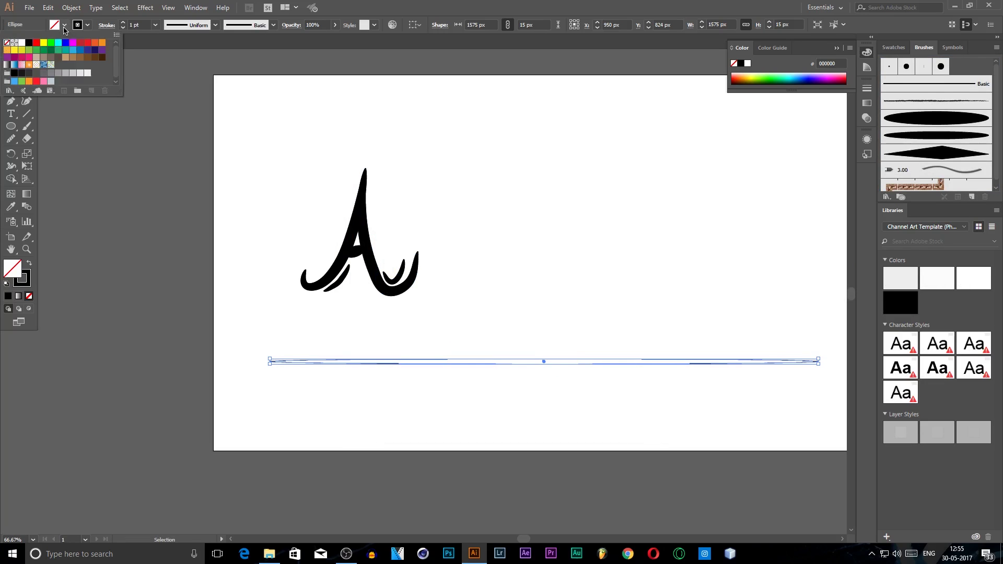
left_click(28, 42)
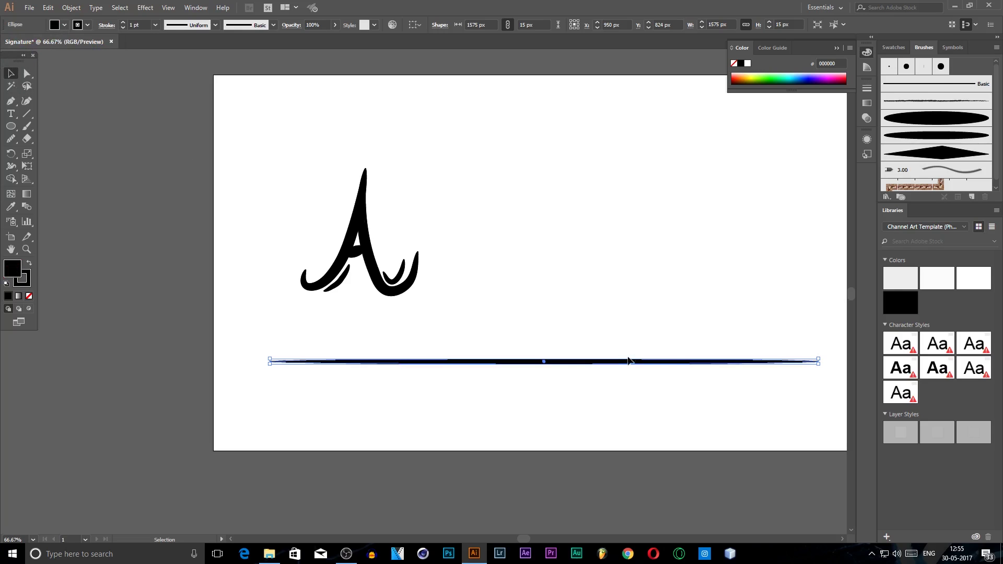
left_click_drag(629, 361, 935, 157)
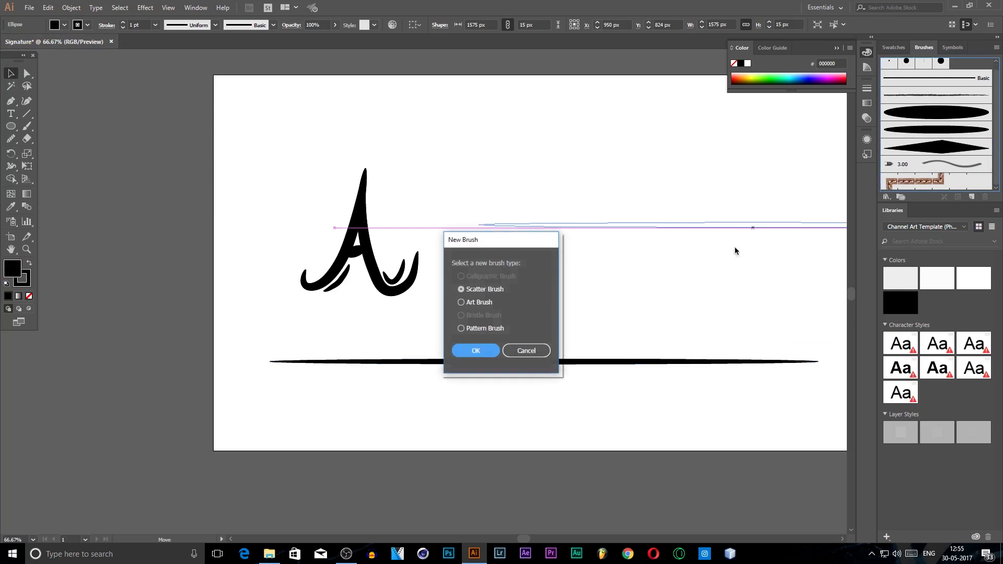
left_click(479, 302)
left_click(476, 351)
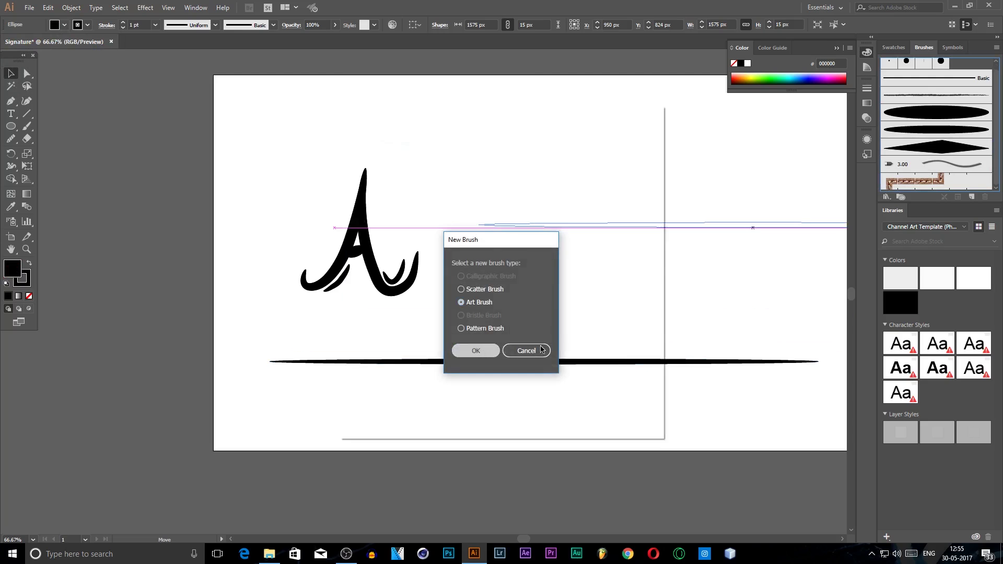
left_click(577, 412)
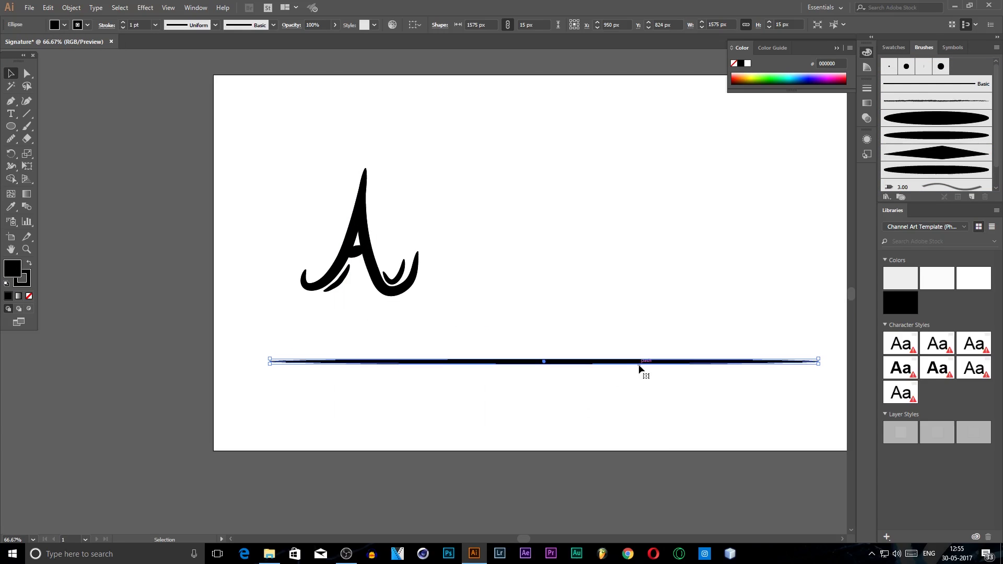
Step: Delete the black ellipse and try, then undo, X-shaped strokes with the tapered art brush
key("Delete")
left_click(936, 170)
scroll(332, 217, "up", 3)
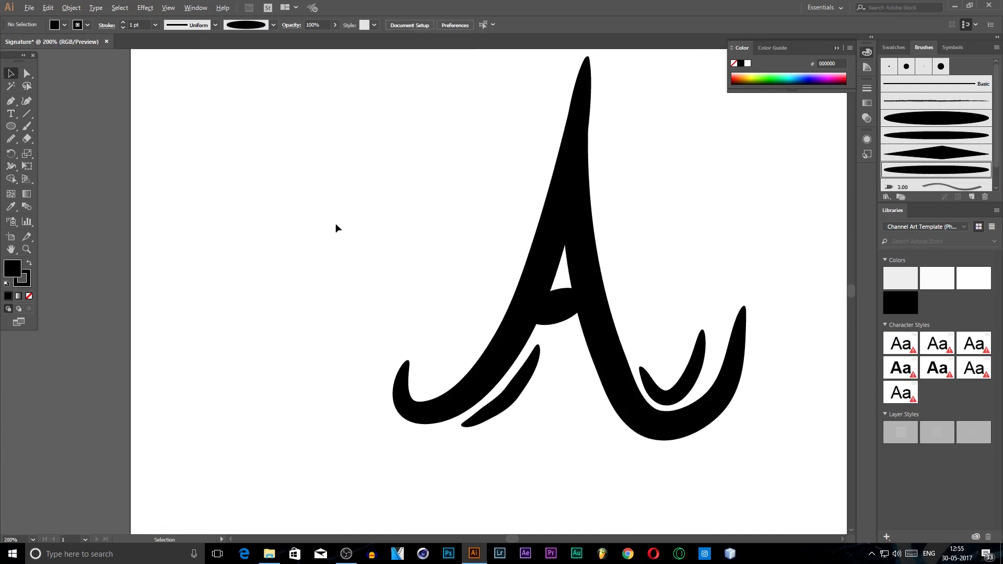
left_click(26, 126)
left_click_drag(480, 180, 502, 254)
left_click_drag(514, 167, 473, 263)
key("ctrl+z")
key("ctrl+z")
left_click_drag(457, 145, 474, 195)
Step: With a different brush, paint crossing star strokes right of the A's crossbar
key("ctrl+z")
left_click(937, 136)
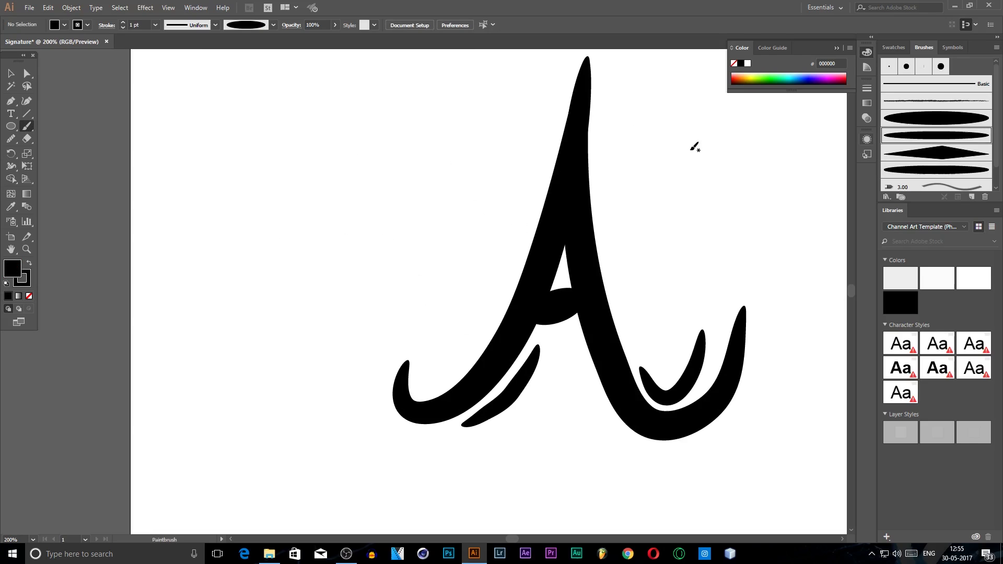
left_click_drag(691, 157, 740, 230)
mouse_move(752, 149)
left_mouse_down()
mouse_move(657, 246)
mouse_move(614, 249)
left_mouse_up()
key("ctrl+z")
key("ctrl+z")
left_click_drag(616, 287, 650, 246)
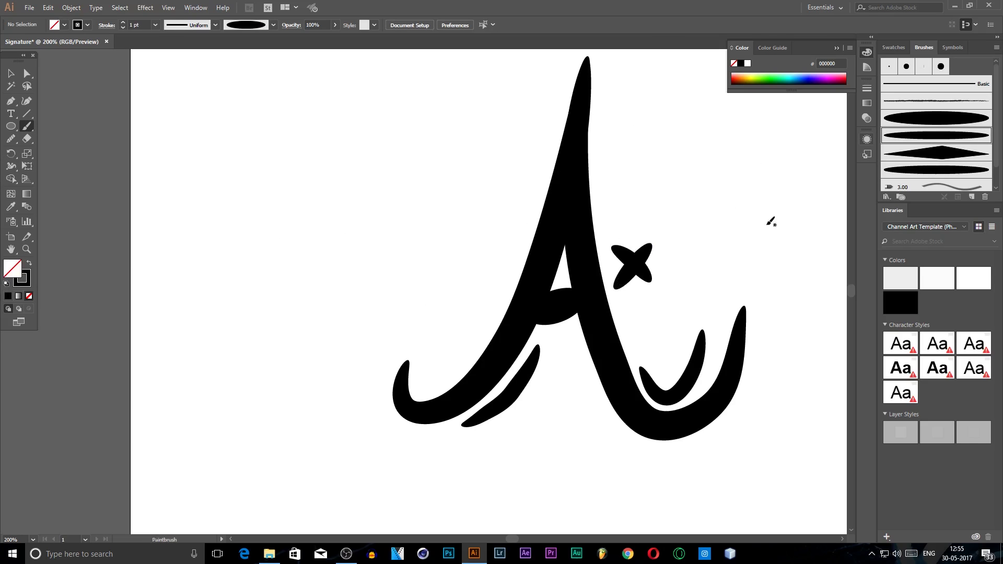
Step: Switch brushes and paint stars above the A, left of its left arm, and below the crossbar
left_click(917, 173)
left_click_drag(502, 95, 525, 128)
left_click_drag(533, 99, 485, 128)
mouse_move(438, 331)
left_mouse_down()
mouse_move(461, 339)
mouse_move(473, 333)
mouse_move(470, 318)
mouse_move(449, 358)
left_mouse_up()
mouse_move(571, 410)
left_mouse_down()
mouse_move(594, 433)
mouse_move(564, 445)
left_mouse_up()
Step: Paint slim accent strokes alongside the A's left and right upper arms
left_click_drag(533, 186, 495, 292)
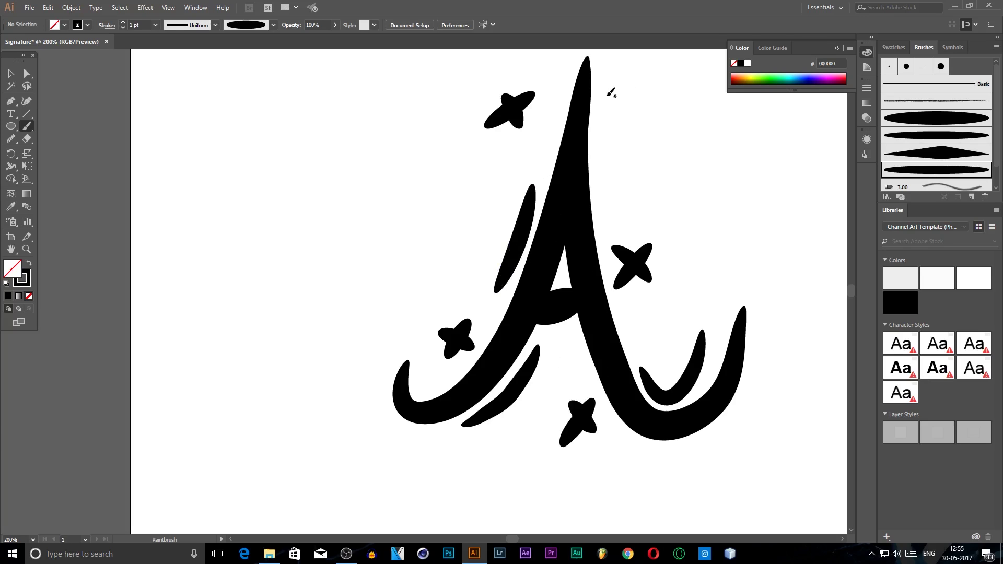
mouse_move(606, 92)
left_mouse_down()
mouse_move(596, 203)
mouse_move(606, 220)
left_mouse_up()
key("ctrl+z")
left_click_drag(602, 119, 615, 216)
scroll(669, 128, "down", 5)
scroll(672, 63, "up", 10)
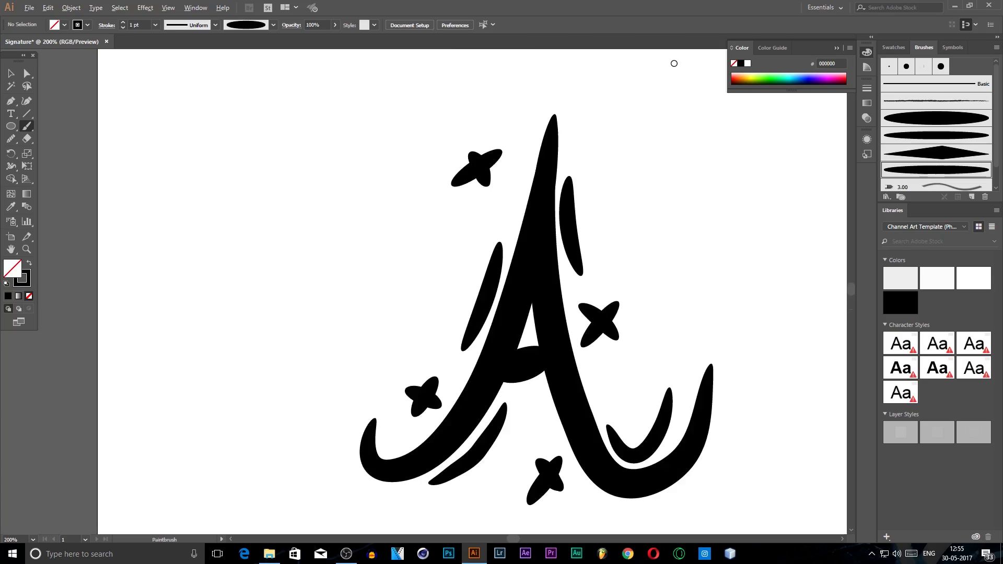
Step: Paint a crown above the A: left side, zigzag points, then right side and base
scroll(418, 125, "down", 4)
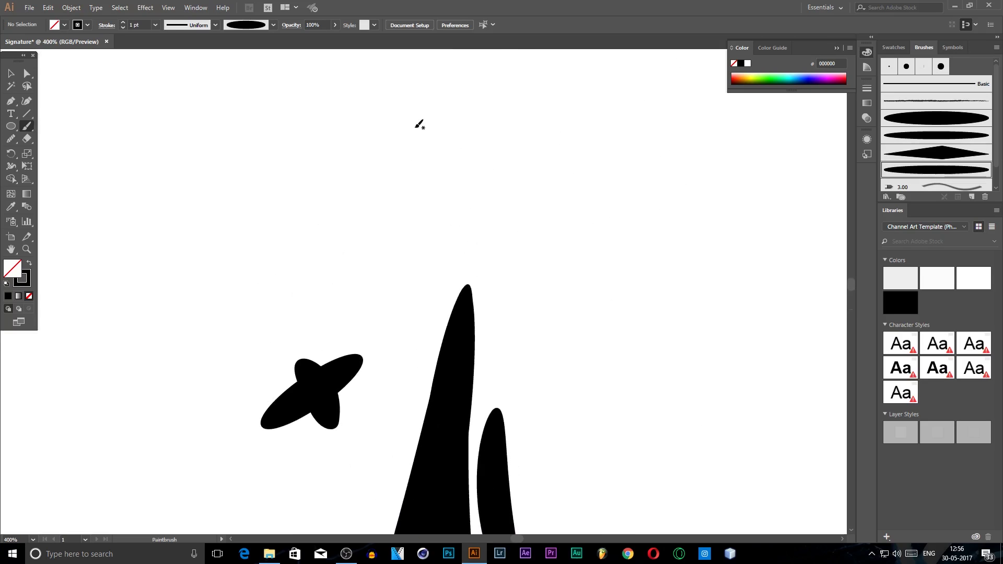
scroll(398, 142, "up", 3)
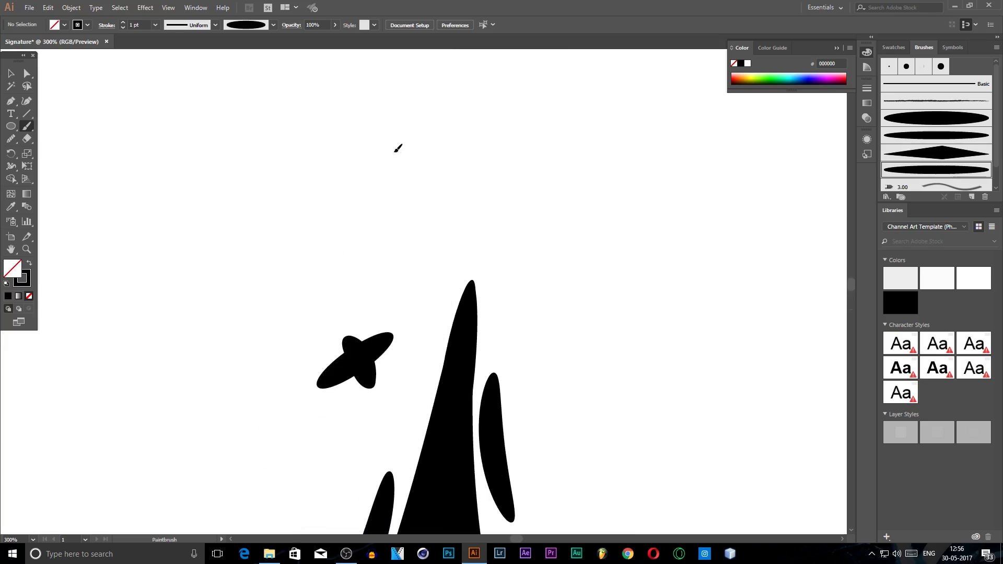
mouse_move(399, 148)
left_mouse_down()
mouse_move(416, 196)
mouse_move(415, 267)
left_mouse_up()
mouse_move(397, 152)
left_mouse_down()
mouse_move(438, 173)
mouse_move(465, 226)
mouse_move(522, 222)
mouse_move(559, 251)
mouse_move(557, 293)
left_mouse_up()
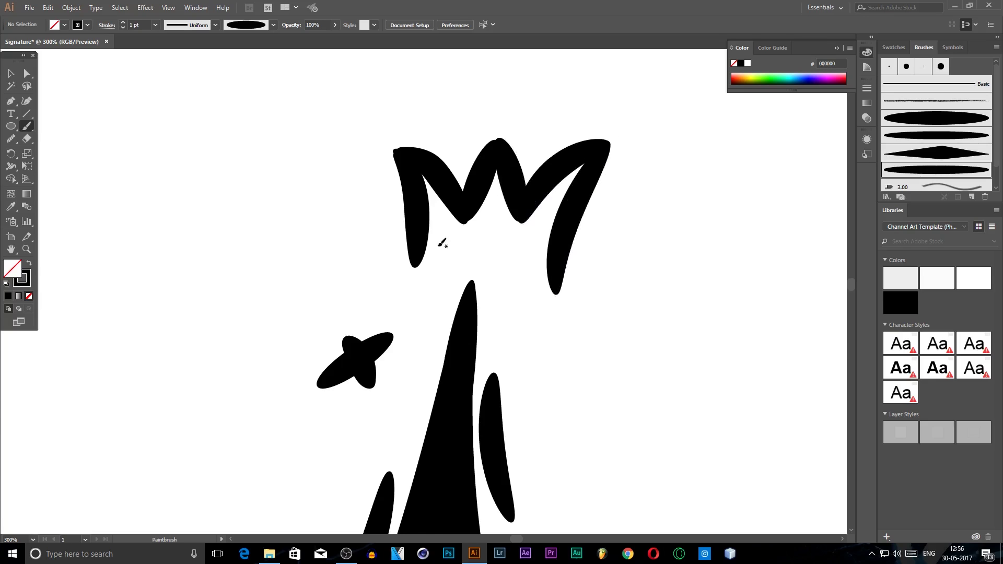
mouse_move(416, 265)
left_mouse_down()
mouse_move(446, 256)
mouse_move(519, 261)
mouse_move(566, 283)
left_mouse_up()
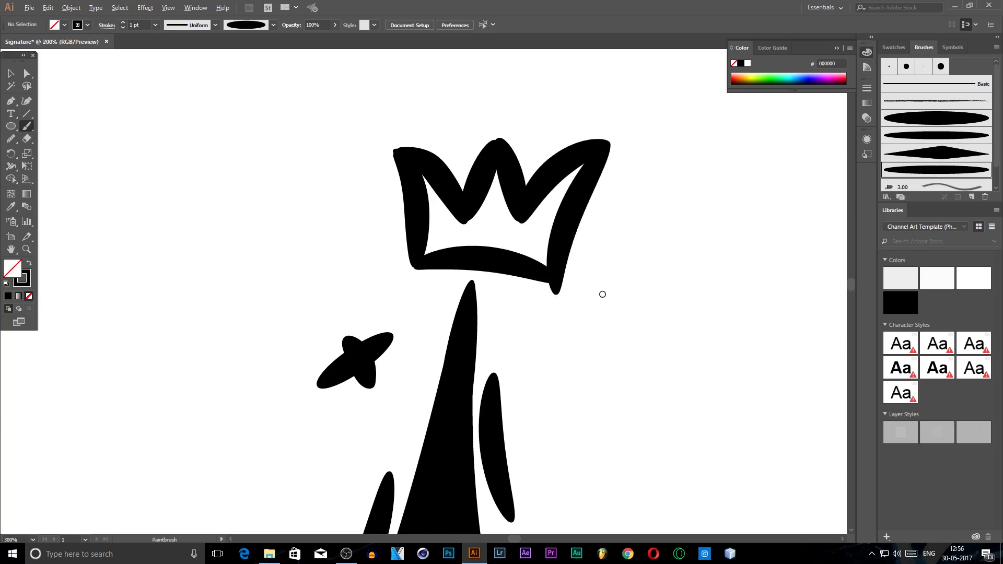
scroll(601, 291, "down", 5)
scroll(709, 393, "up", 2)
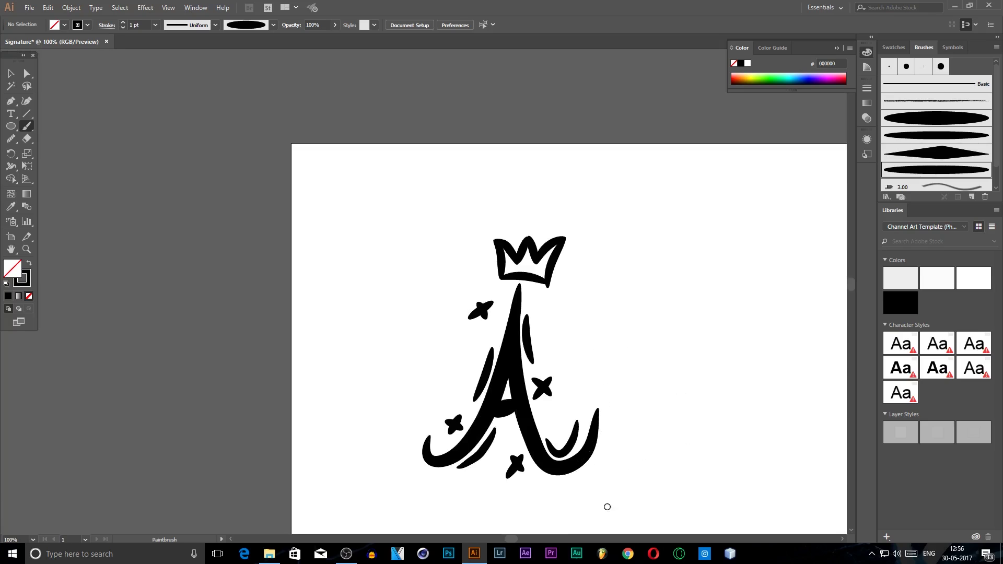
scroll(622, 491, "down", 3)
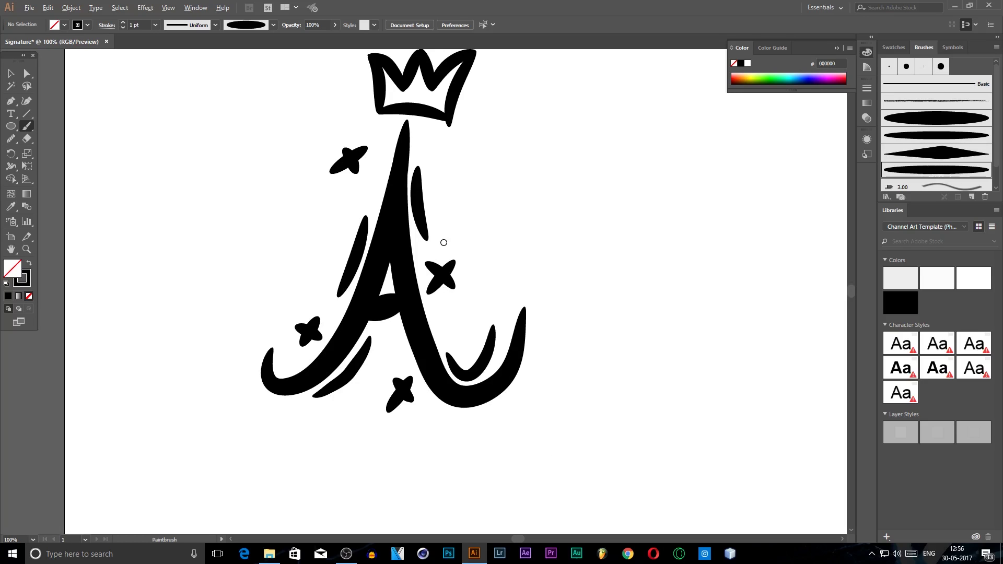
scroll(444, 242, "down", 1)
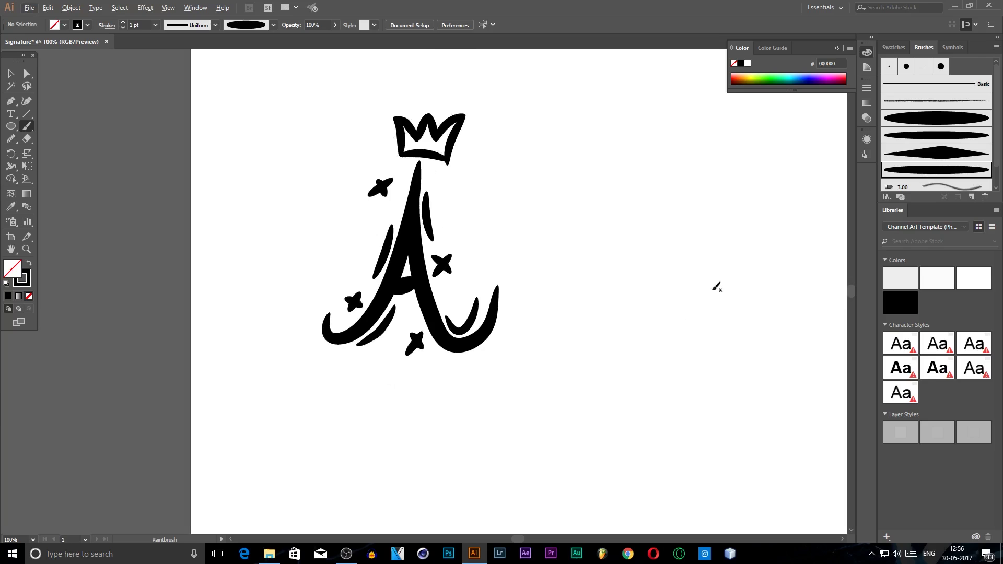
left_click(941, 155)
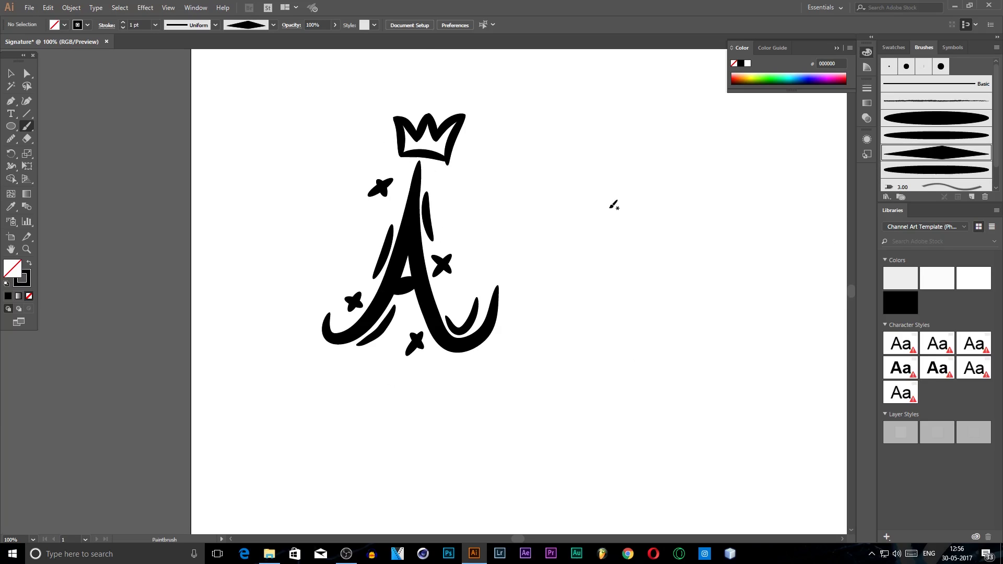
mouse_move(547, 228)
left_mouse_down()
mouse_move(690, 216)
mouse_move(577, 346)
mouse_move(601, 320)
mouse_move(678, 289)
left_mouse_up()
mouse_move(775, 306)
left_mouse_down()
mouse_move(721, 302)
mouse_move(767, 230)
mouse_move(738, 260)
left_mouse_up()
scroll(790, 237, "down", 4)
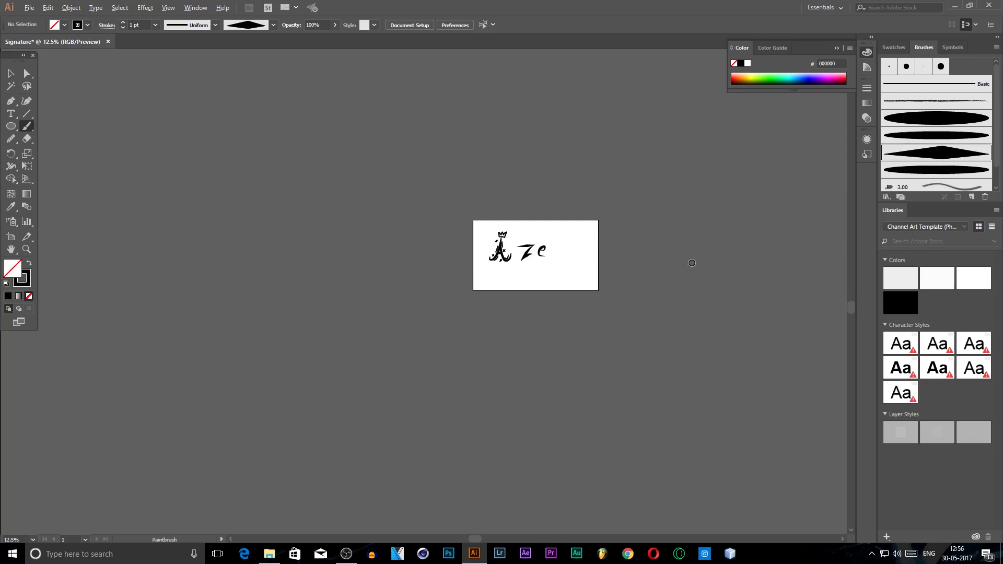
scroll(525, 237, "up", 3)
scroll(123, 162, "down", 3)
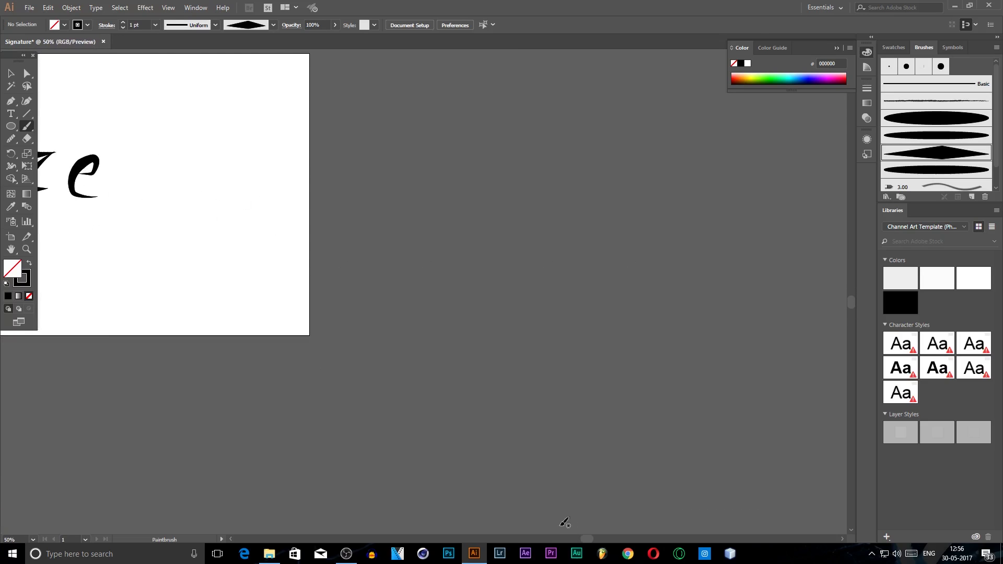
scroll(585, 543, "left", 2)
scroll(463, 262, "up", 4)
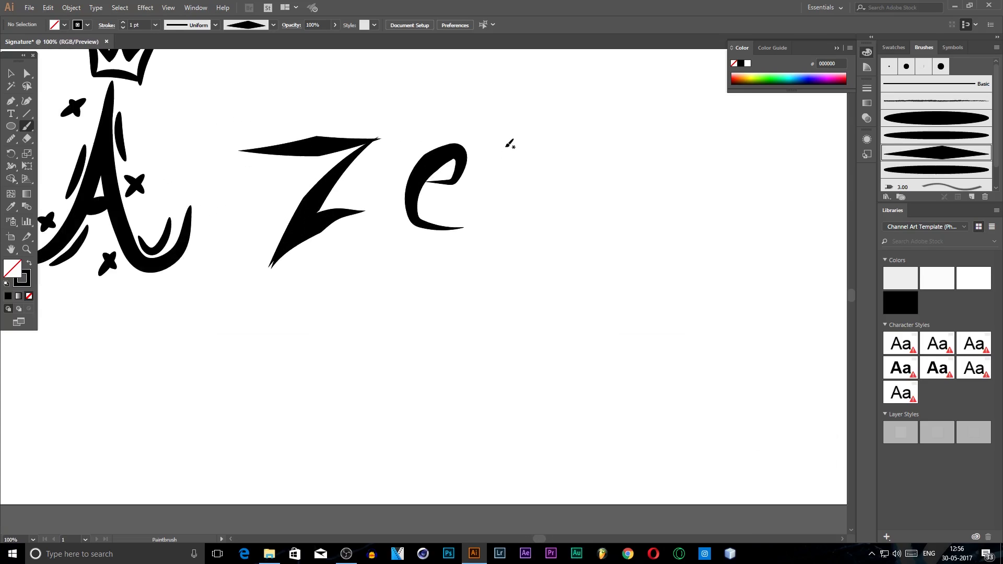
left_click_drag(503, 139, 502, 268)
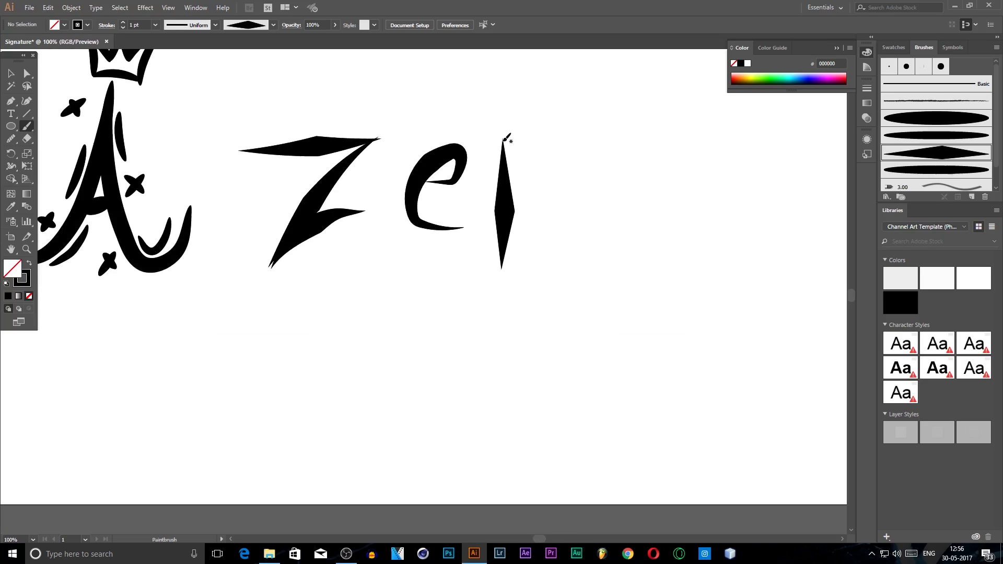
mouse_move(503, 141)
left_mouse_down()
mouse_move(571, 250)
mouse_move(586, 100)
left_mouse_up()
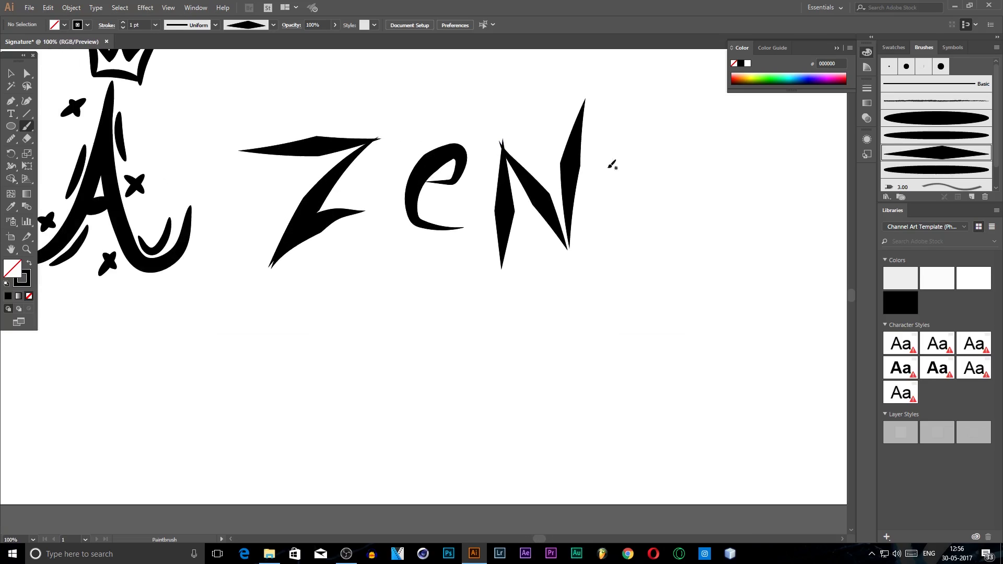
left_click_drag(647, 128, 614, 306)
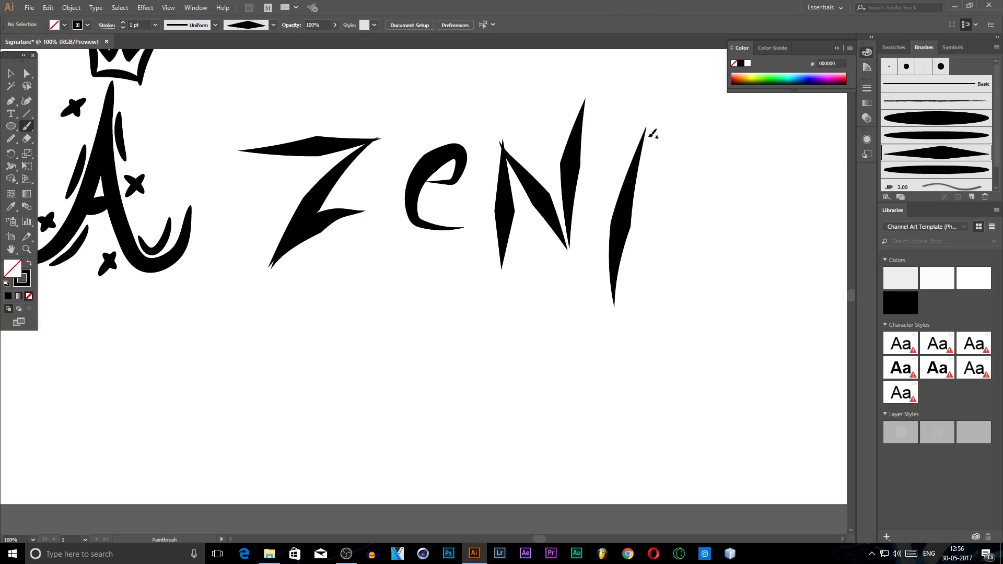
mouse_move(648, 128)
left_mouse_down()
mouse_move(685, 206)
mouse_move(702, 294)
left_mouse_up()
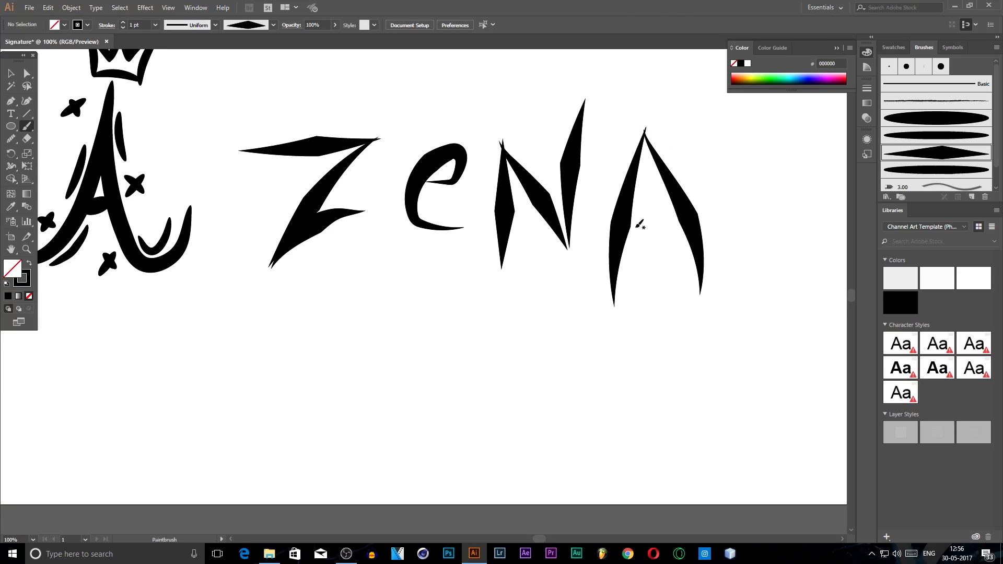
left_click_drag(633, 227, 691, 198)
scroll(757, 199, "down", 2)
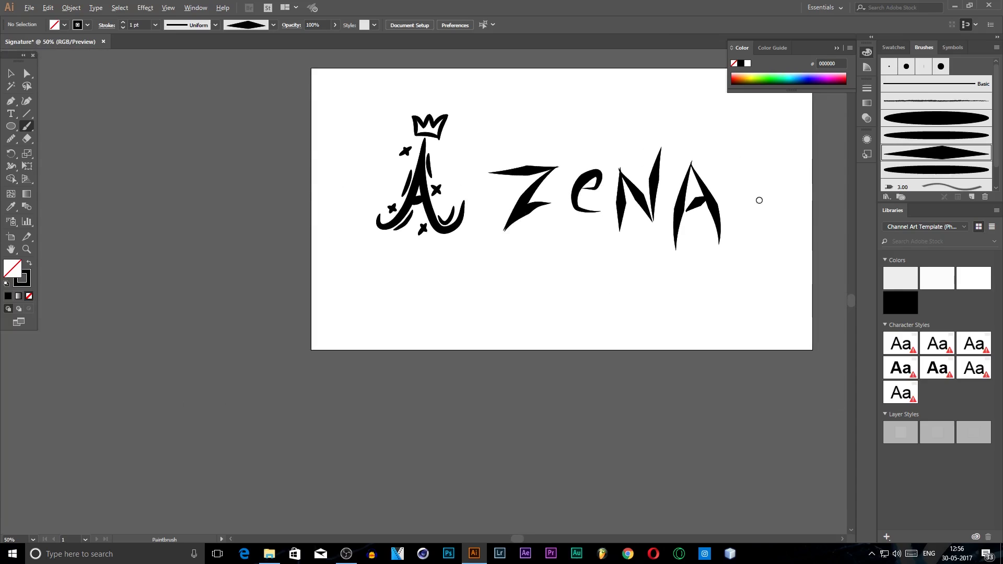
scroll(771, 159, "up", 2)
left_click_drag(692, 128, 675, 320)
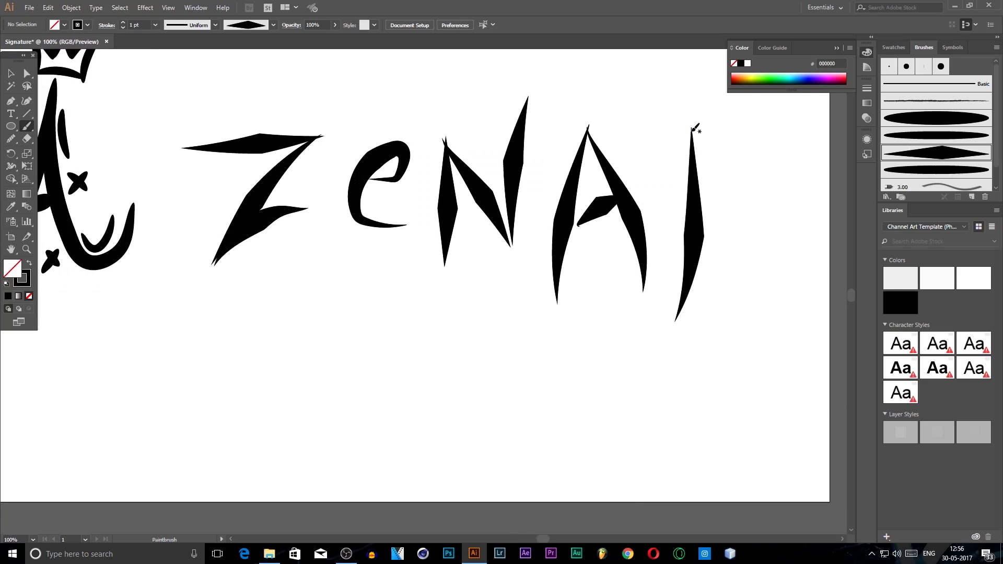
mouse_move(693, 128)
left_mouse_down()
mouse_move(740, 279)
mouse_move(798, 95)
left_mouse_up()
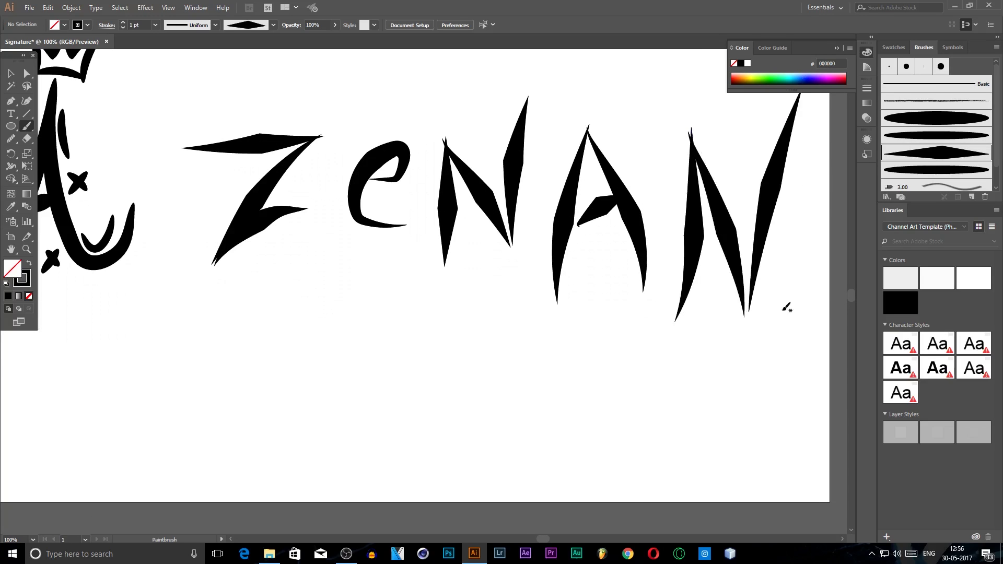
mouse_move(798, 191)
left_mouse_down()
mouse_move(823, 214)
mouse_move(811, 201)
left_mouse_up()
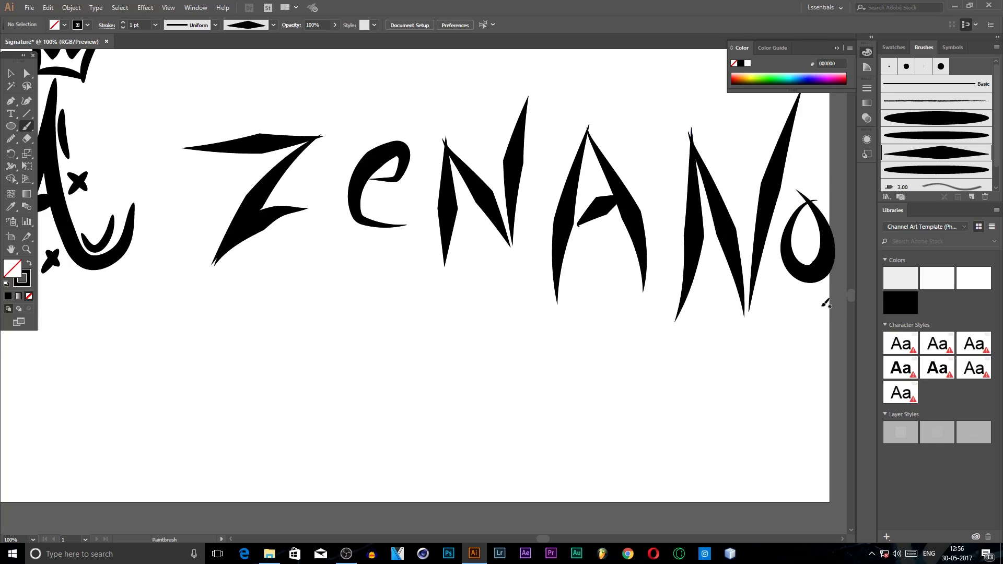
mouse_move(786, 310)
left_mouse_down()
mouse_move(799, 410)
mouse_move(843, 284)
left_mouse_up()
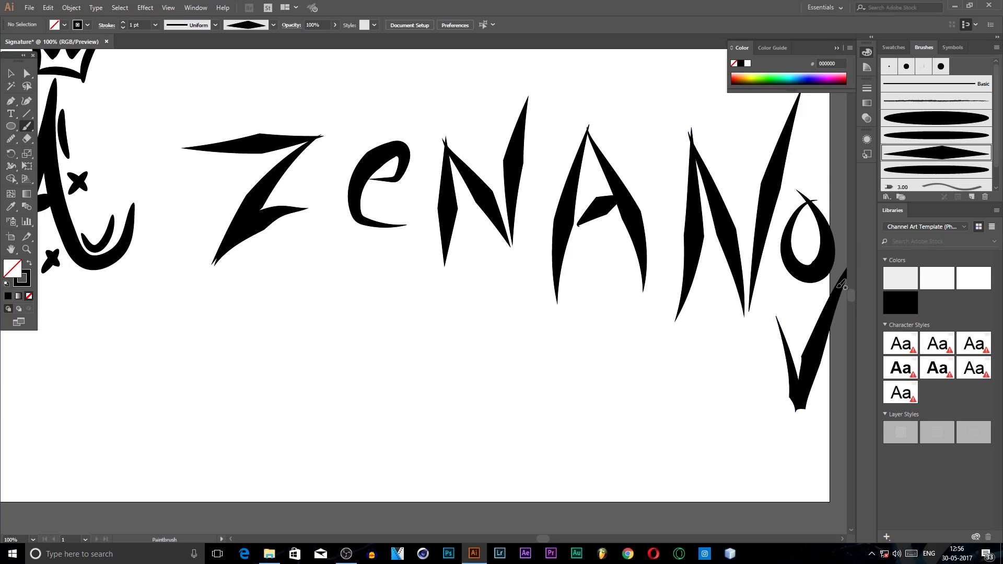
scroll(696, 264, "down", 3)
scroll(653, 251, "up", 1)
key("ctrl+z")
key("ctrl+z")
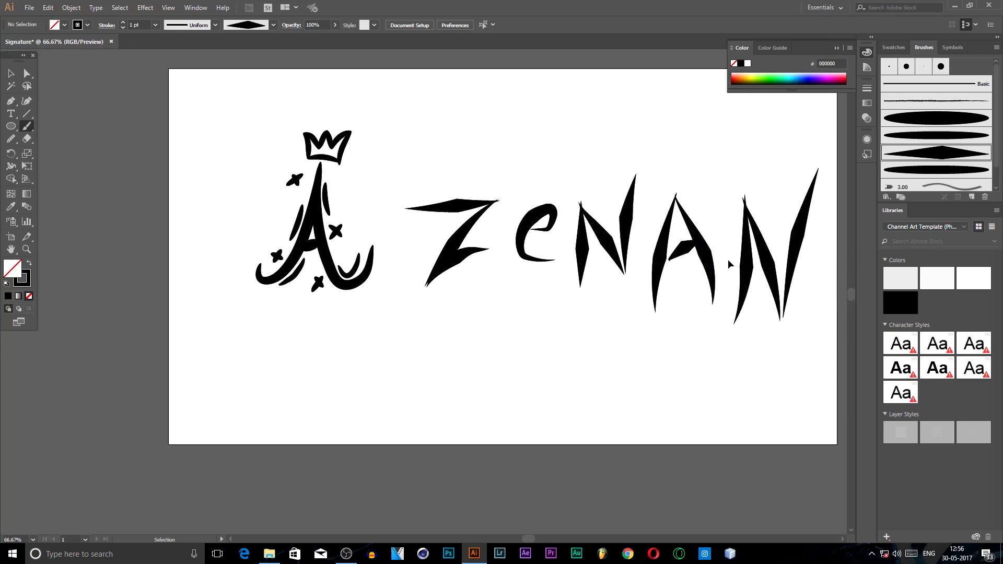
key("ctrl+z")
key("ctrl+z")
key("ctrl+z")
key("ctrl+z")
key("ctrl+z")
key("ctrl+z")
key("ctrl+z")
key("ctrl+z")
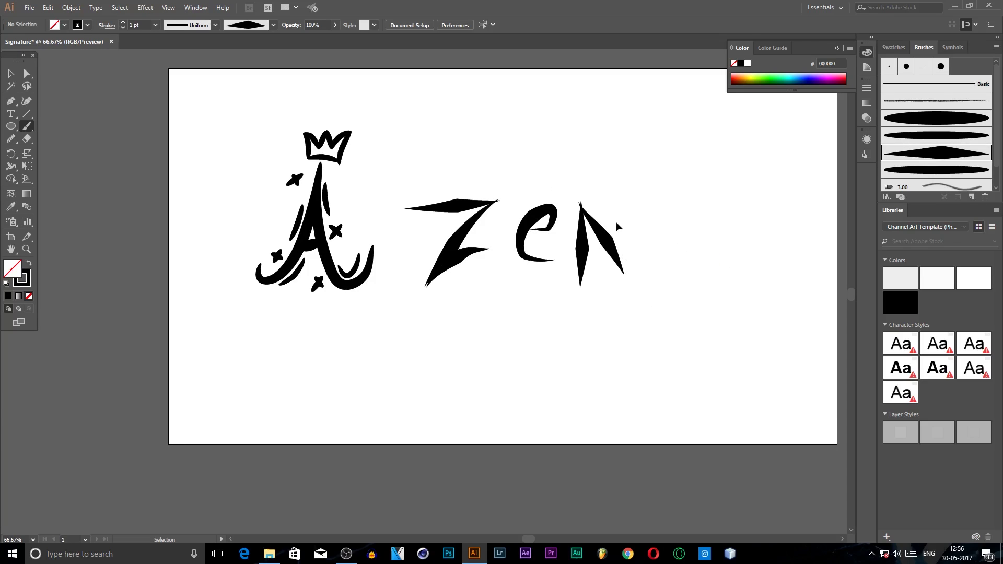
key("ctrl+z")
key("ctrl+z")
key("ctrl+z")
key("ctrl+z")
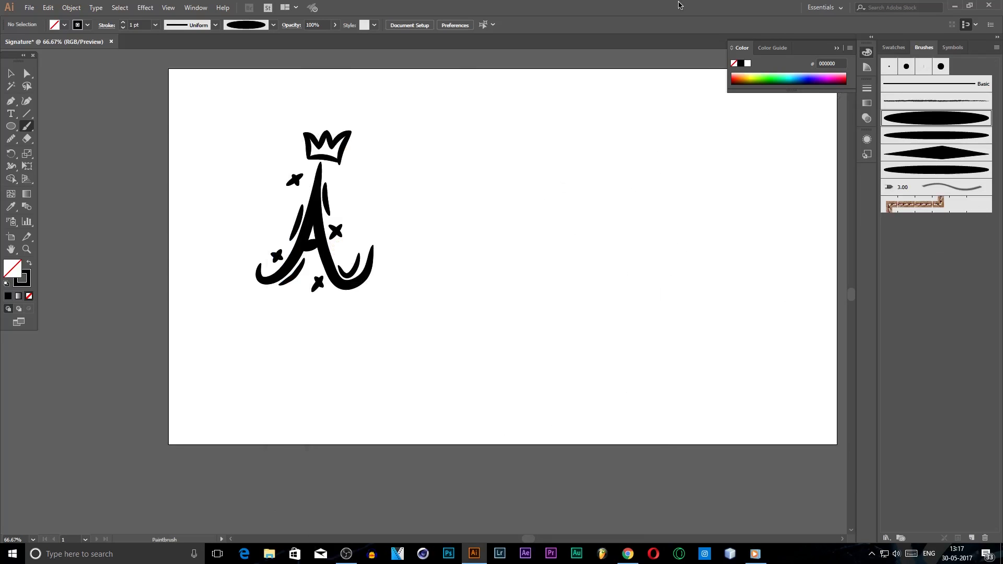
scroll(698, 269, "up", 2)
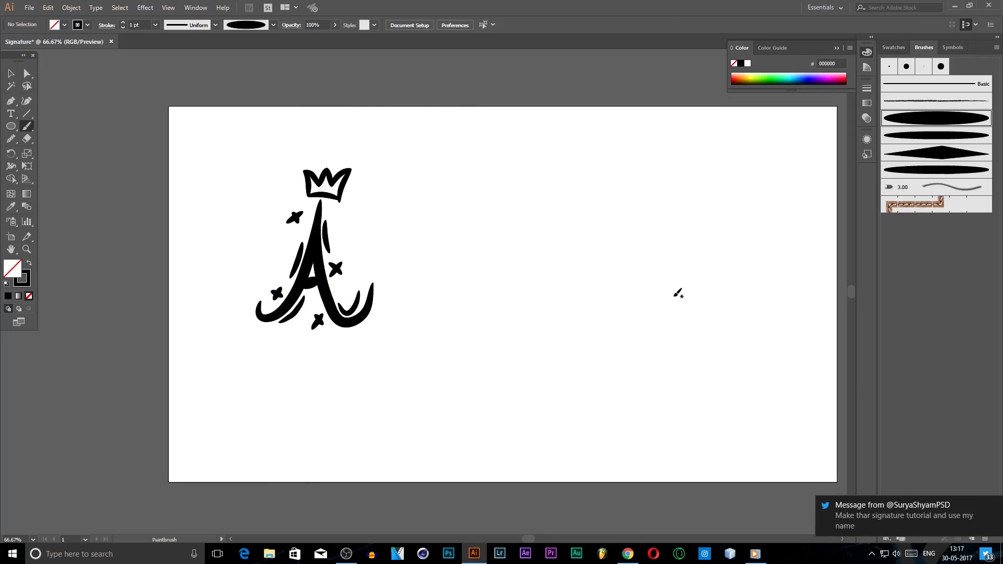
left_click(994, 504)
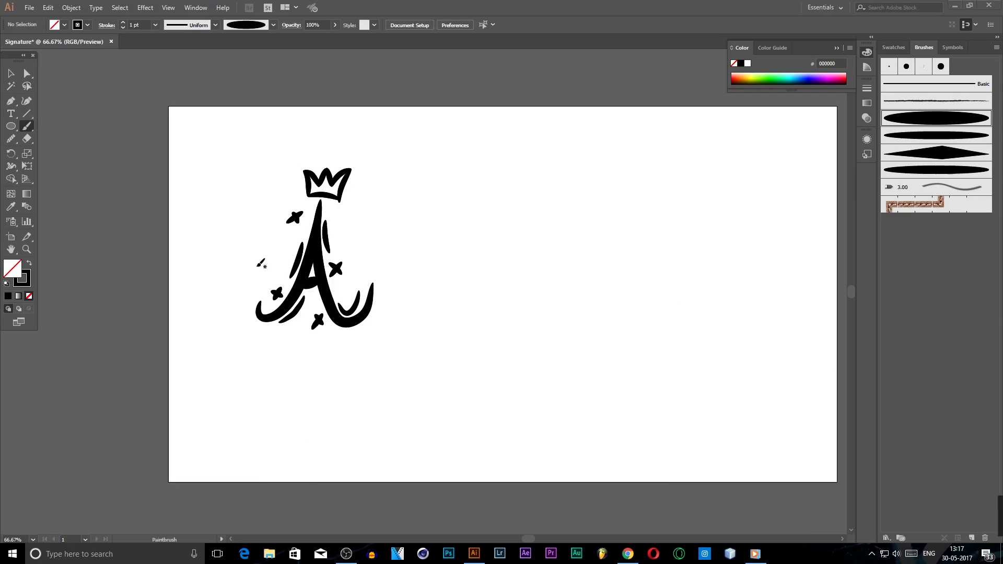